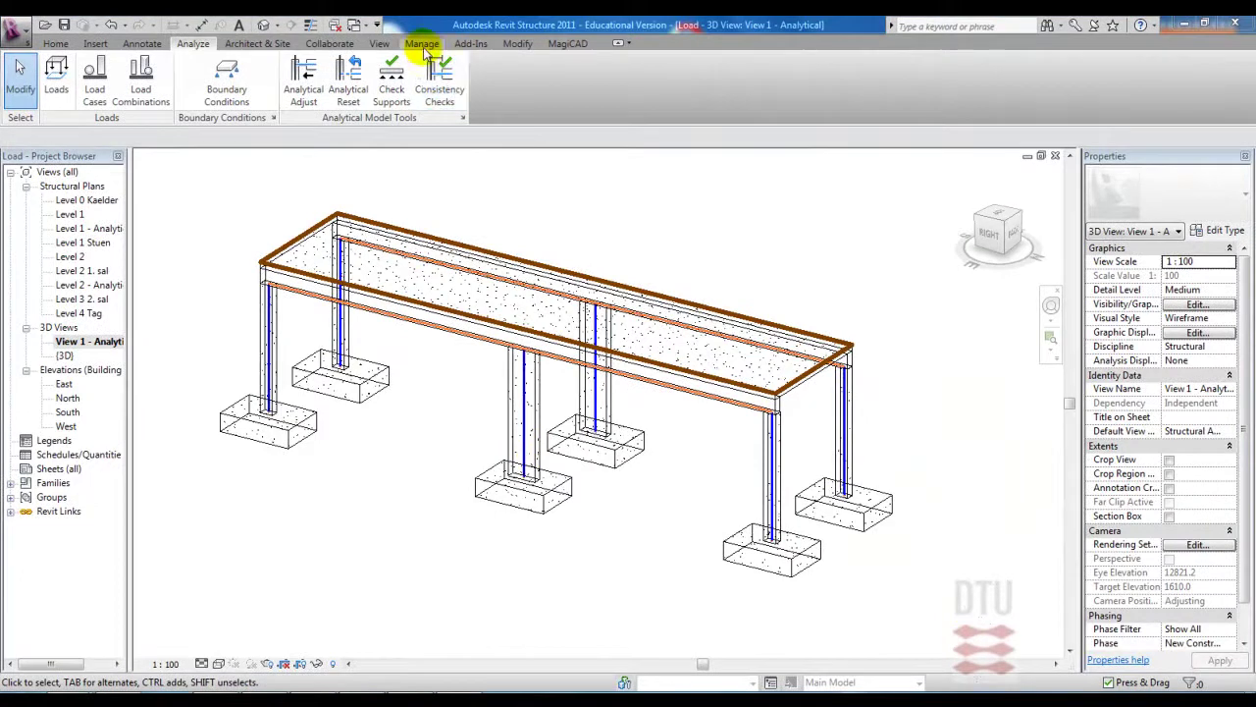
# Switch the ribbon to the Manage tab for the Load project's settings
pyautogui.click(424, 45)
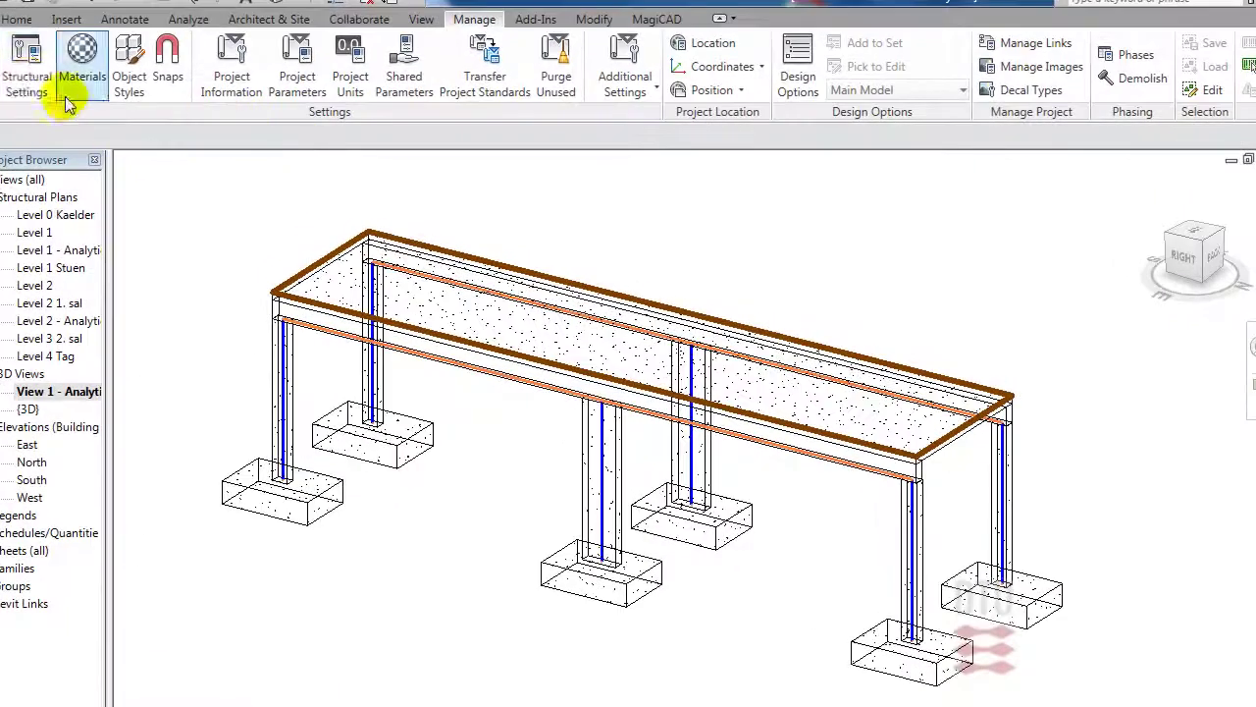
# Add a new load case in Structural Settings and name it Facade
pyautogui.click(55, 76)
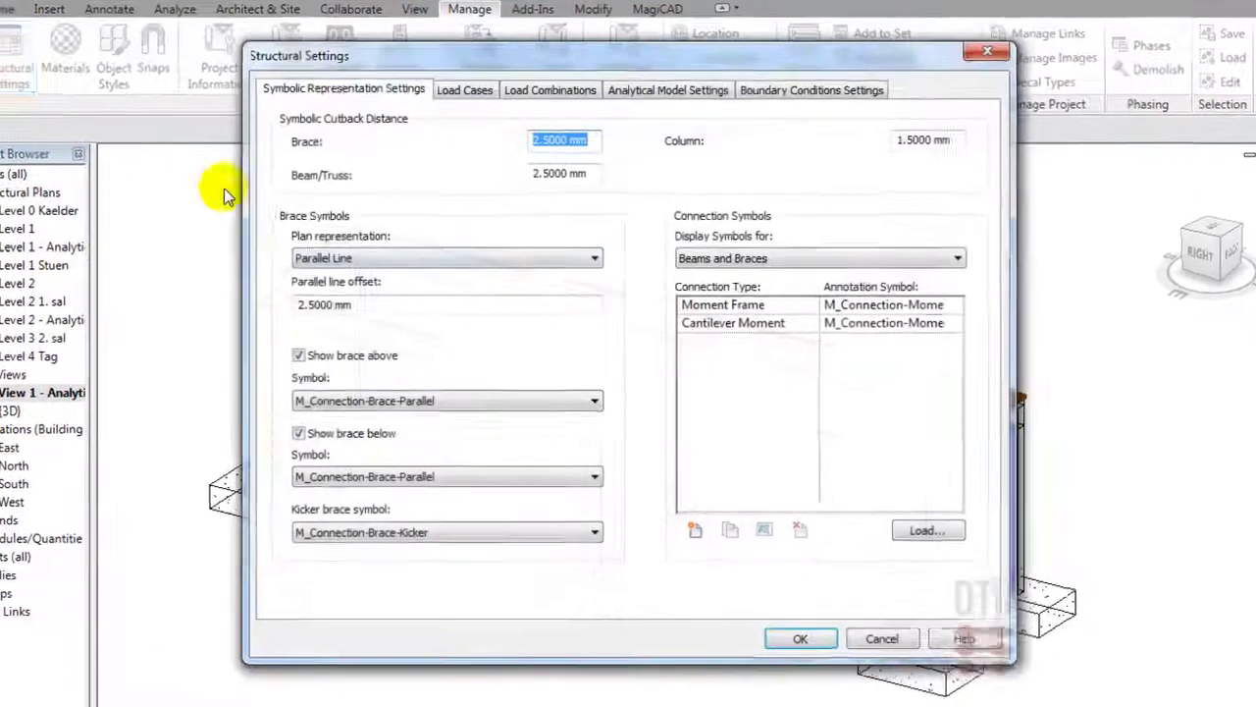
pyautogui.click(452, 95)
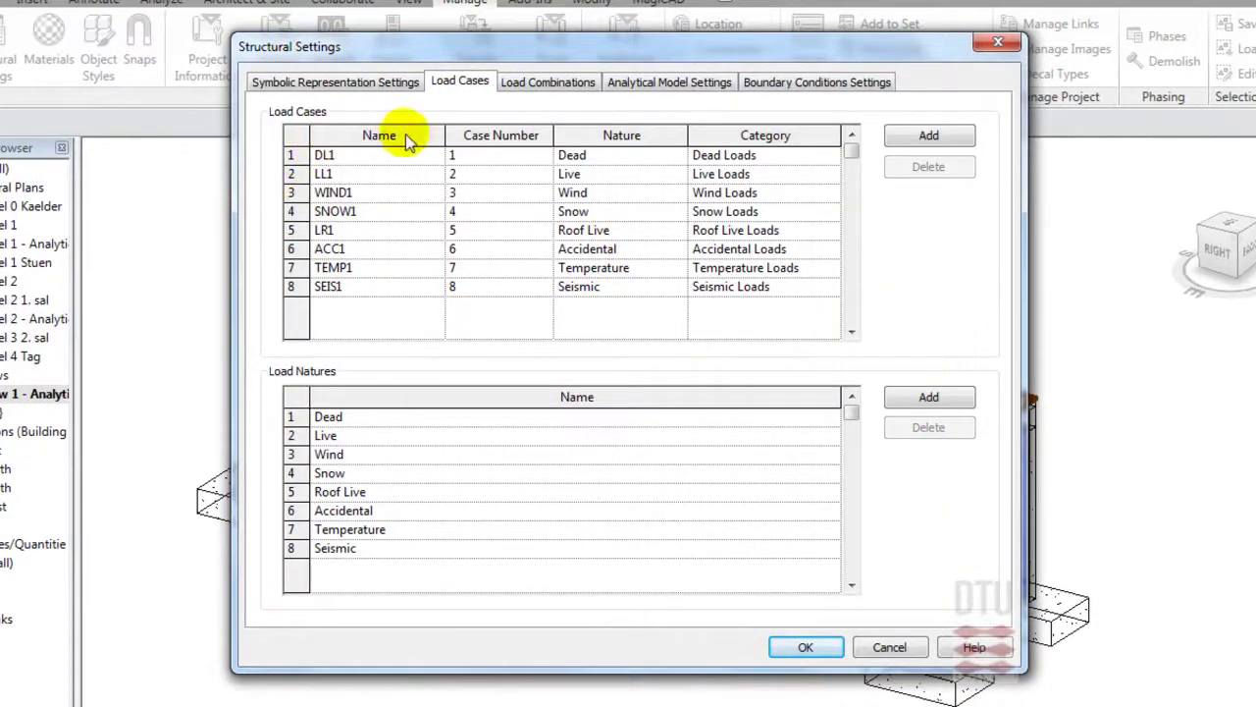
pyautogui.click(897, 135)
pyautogui.click(393, 304)
pyautogui.moveTo(392, 304); pyautogui.dragTo(292, 285)
pyautogui.write('Facade')
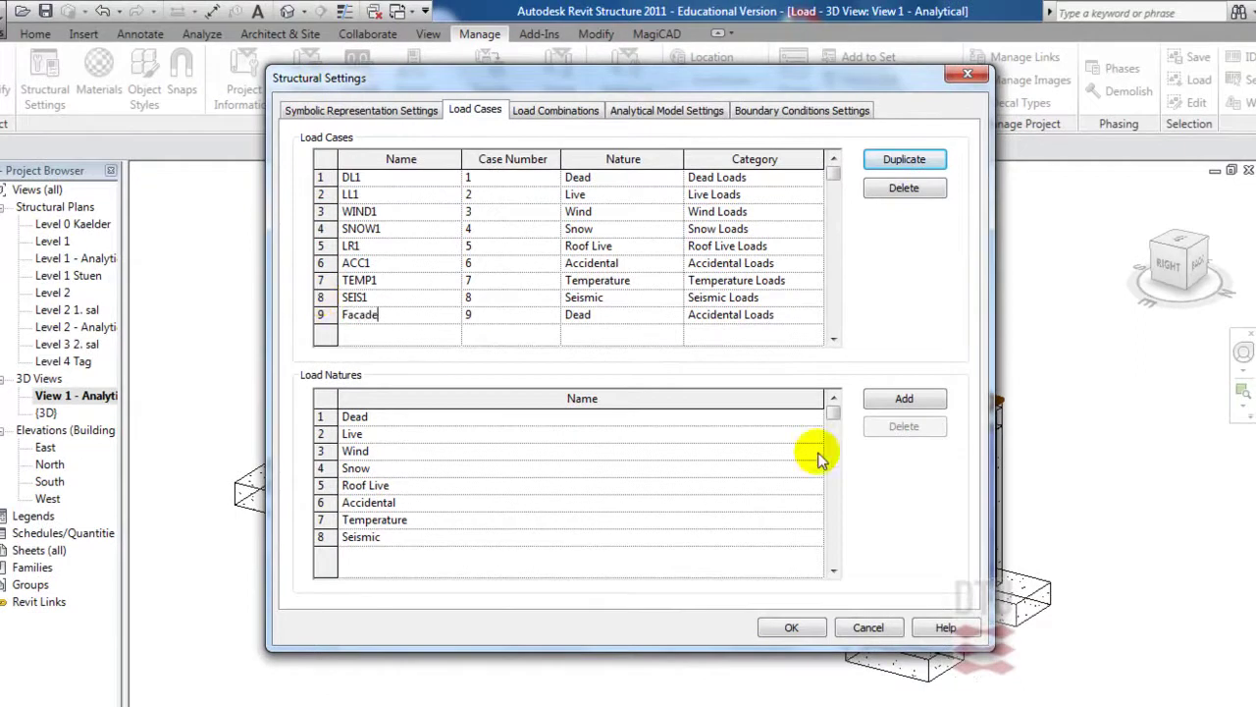
# Set the Facade load case's category to Dead Loads
pyautogui.click(790, 314)
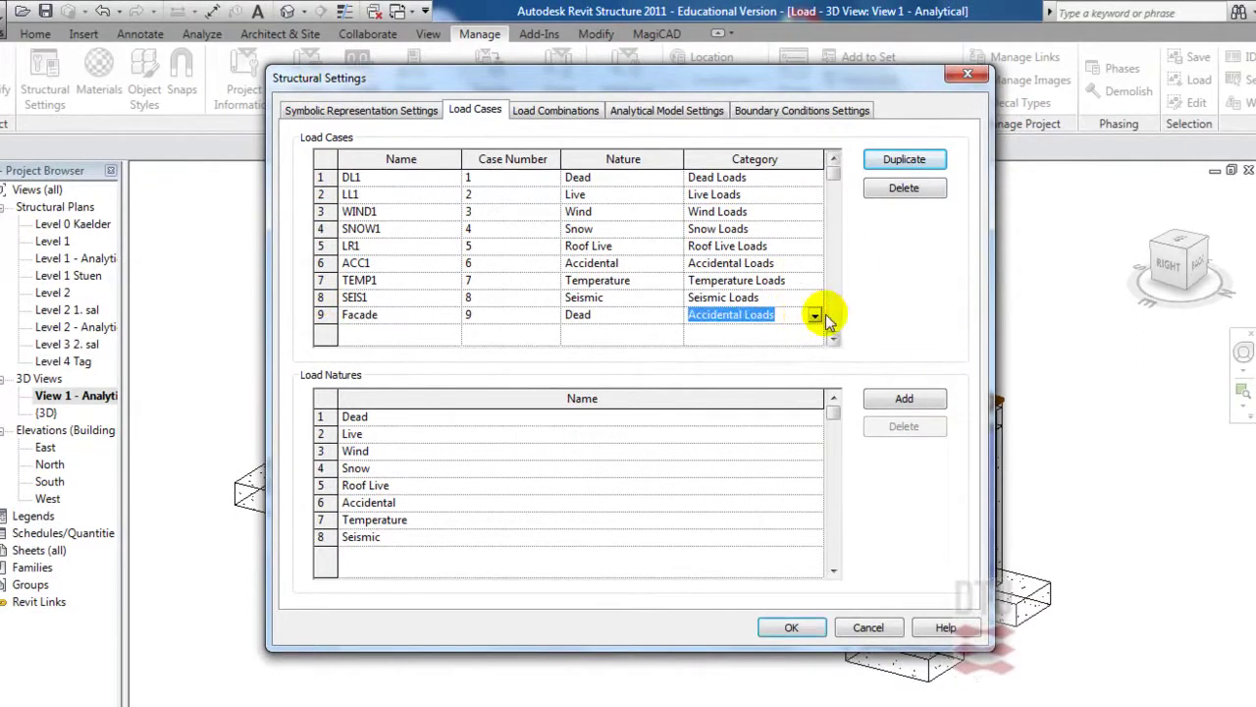
pyautogui.click(812, 316)
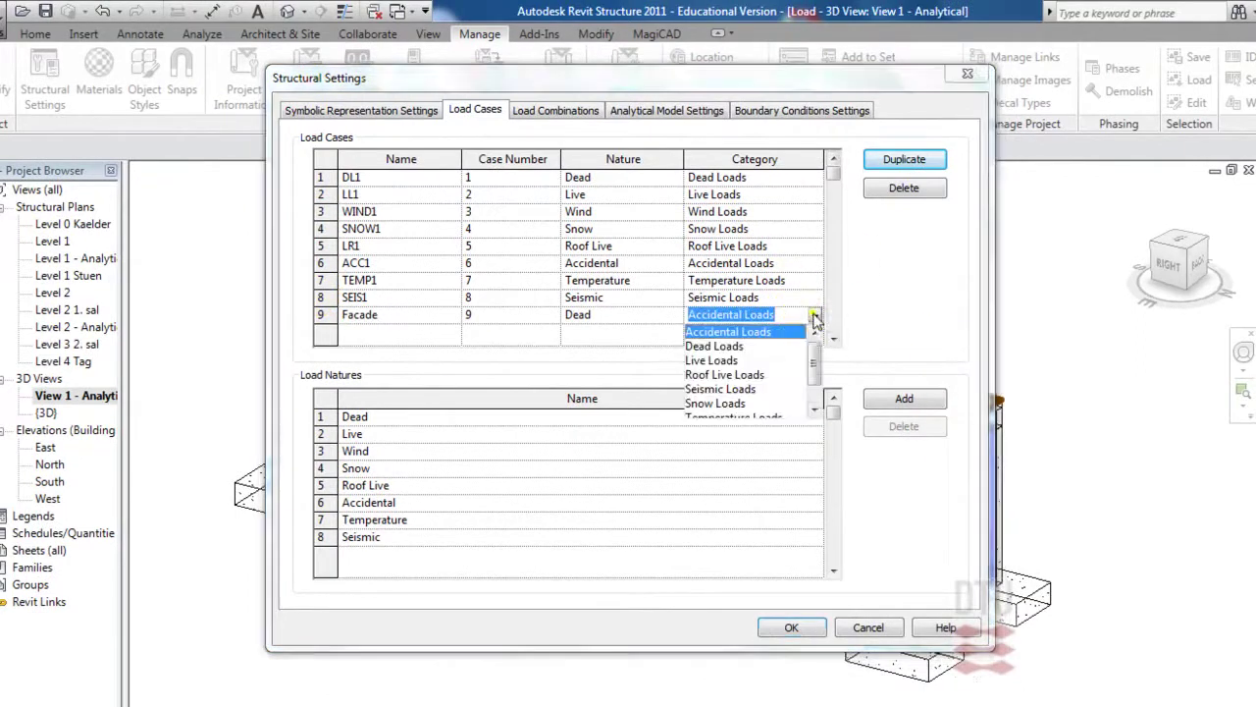
pyautogui.click(741, 347)
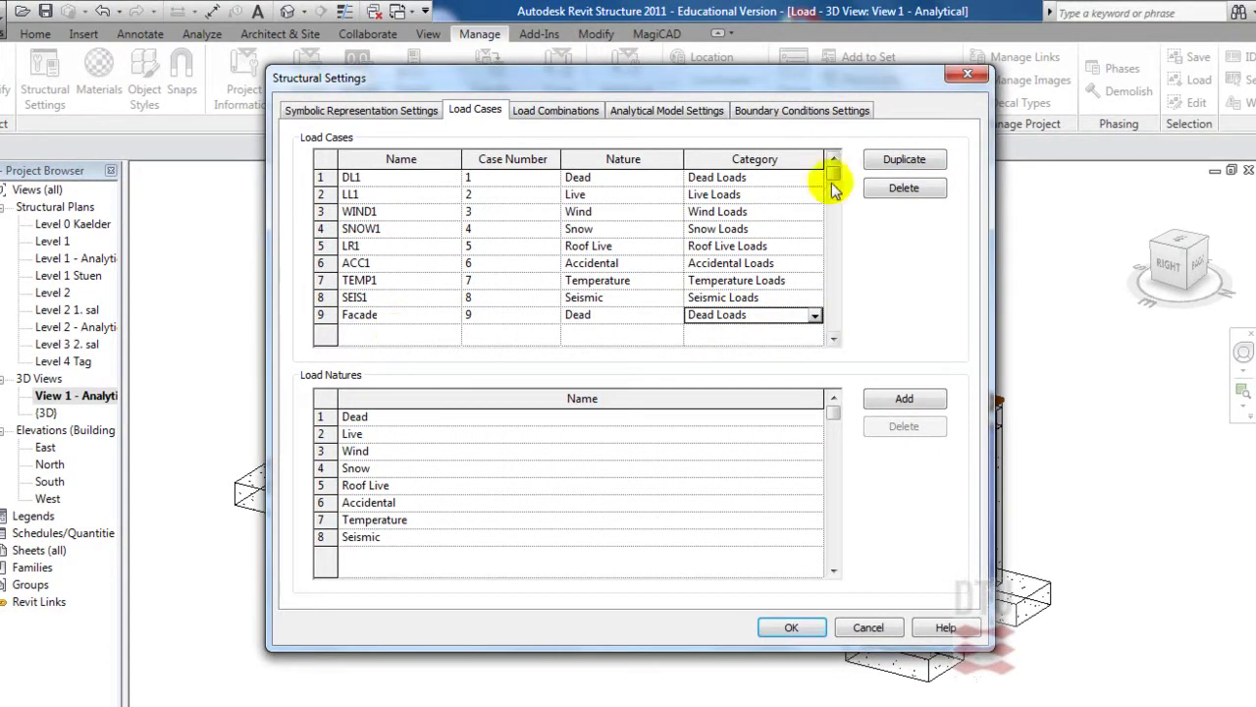
# Duplicate Facade into a new case named Tag and save the load cases
pyautogui.click(321, 314)
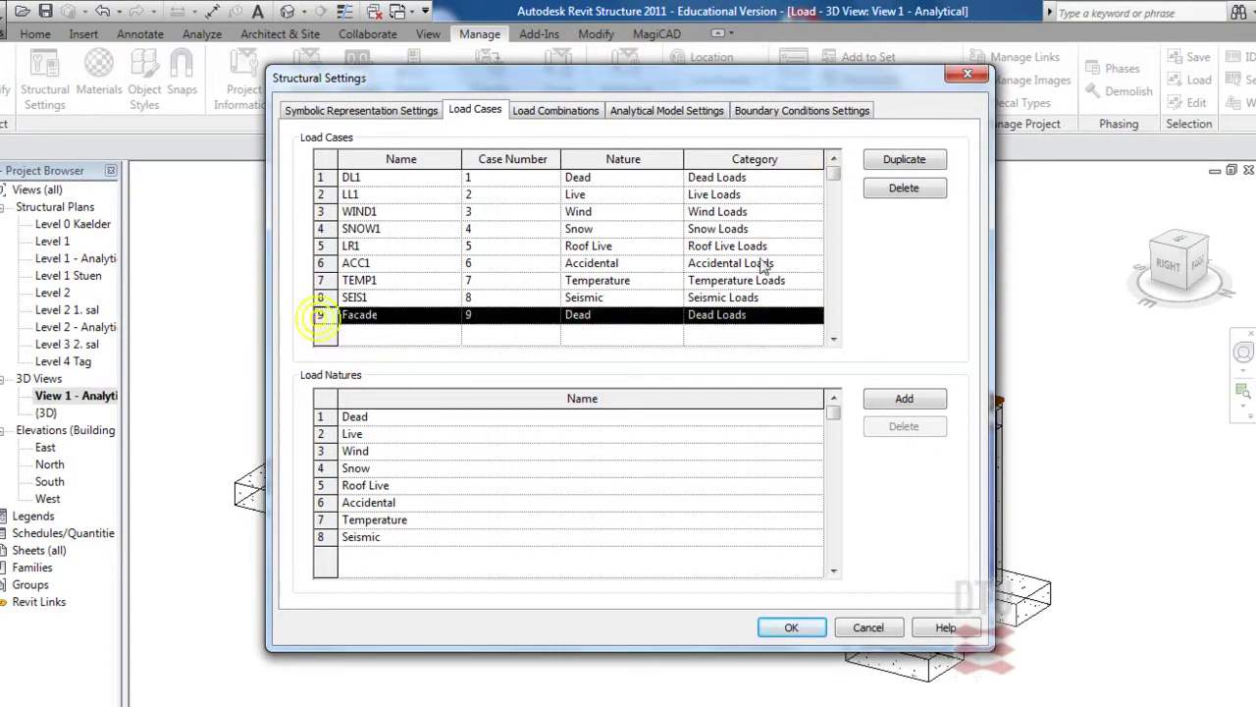
pyautogui.click(888, 160)
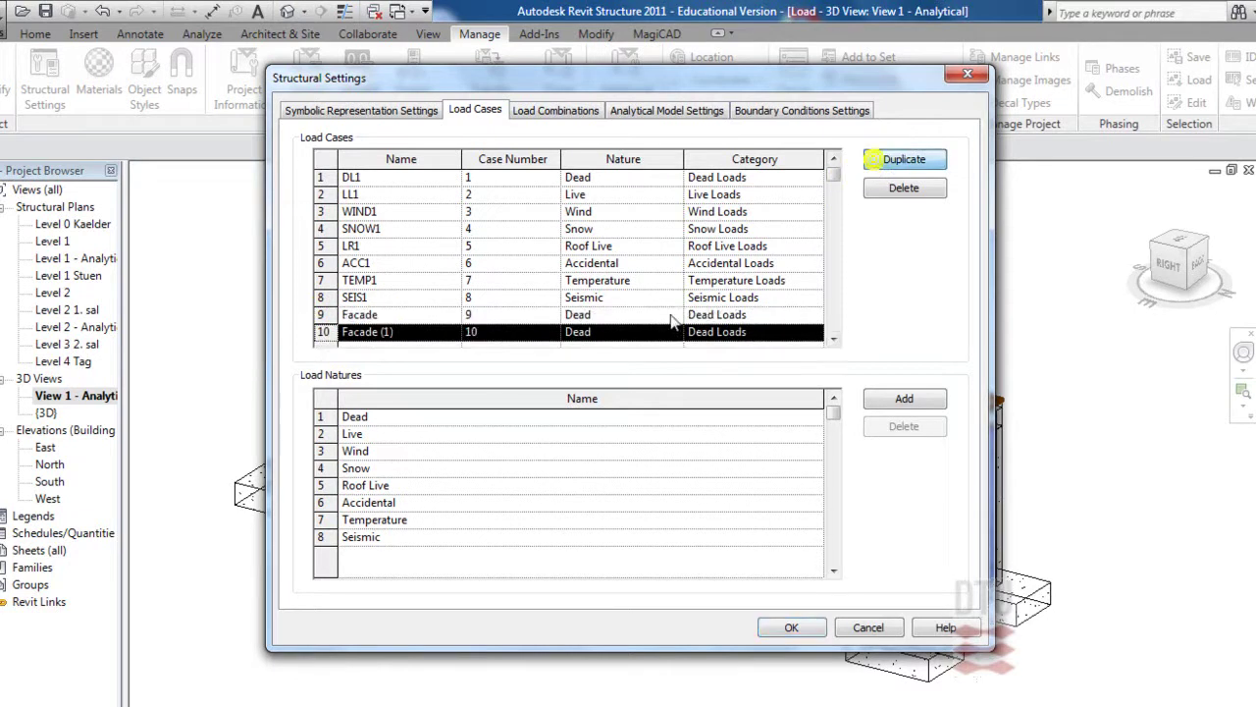
pyautogui.click(422, 332)
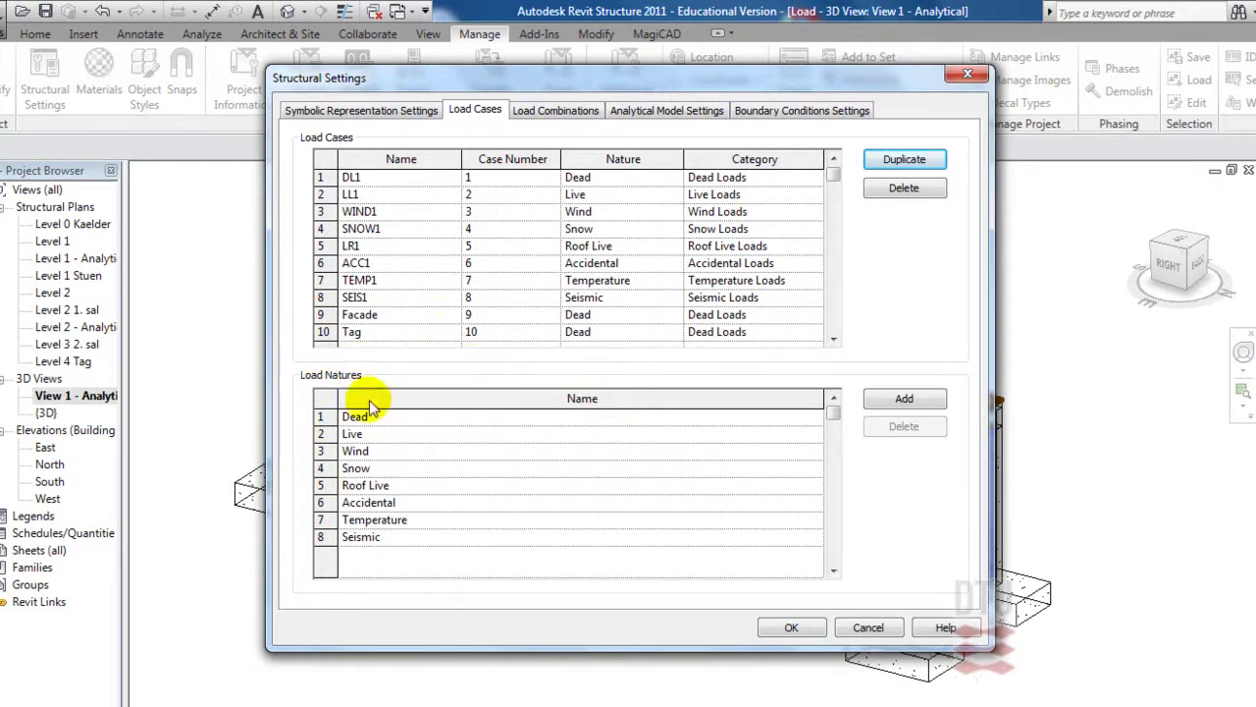
pyautogui.click(795, 627)
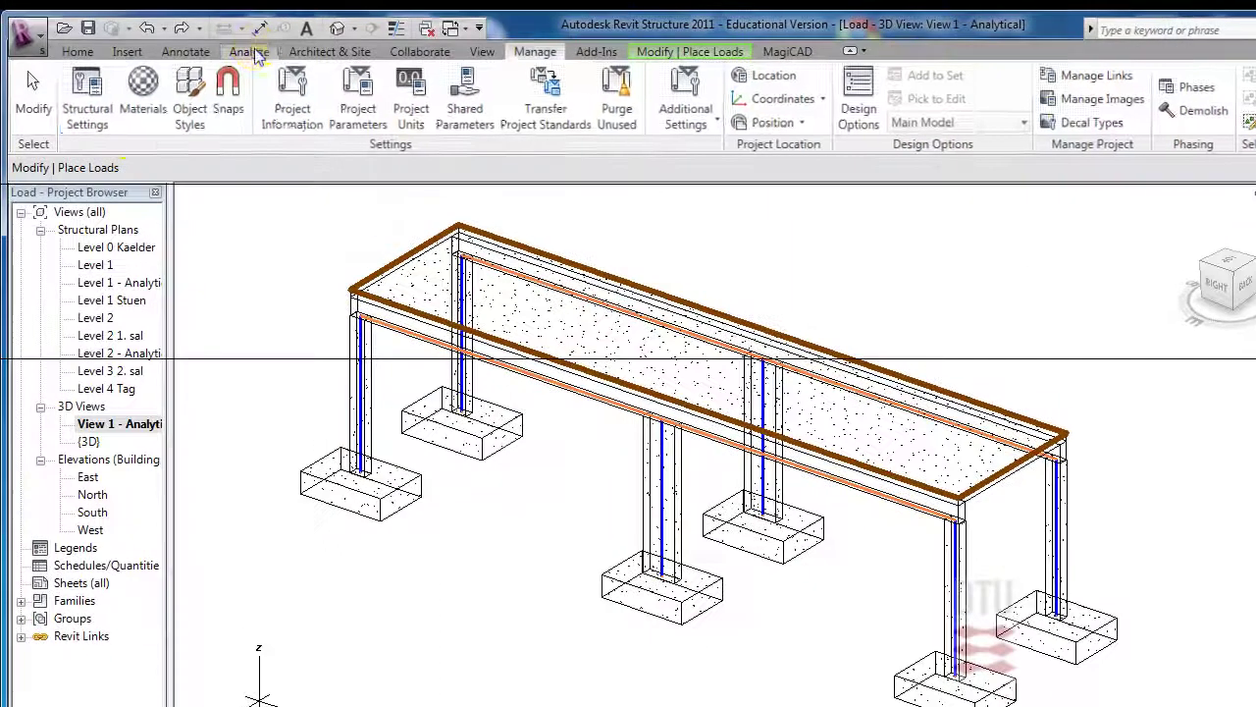
# Start a Hosted Area Load from the Analyze tab's Loads tool
pyautogui.click(226, 42)
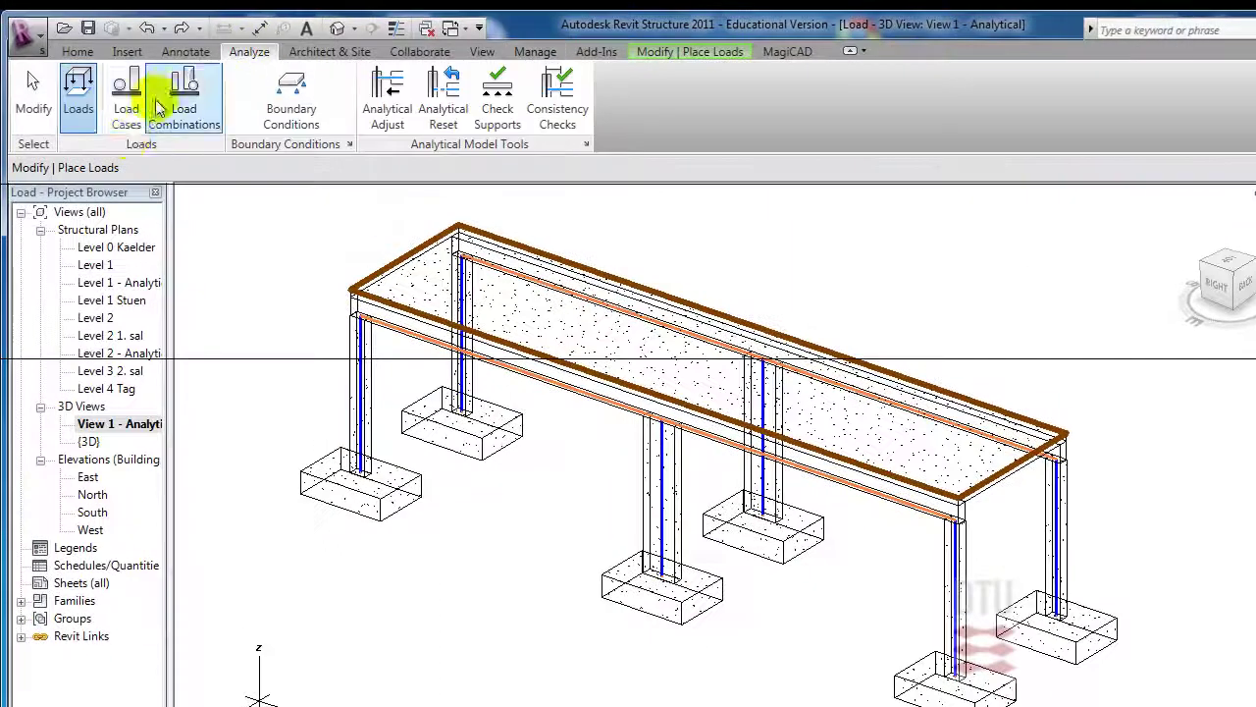
pyautogui.click(71, 125)
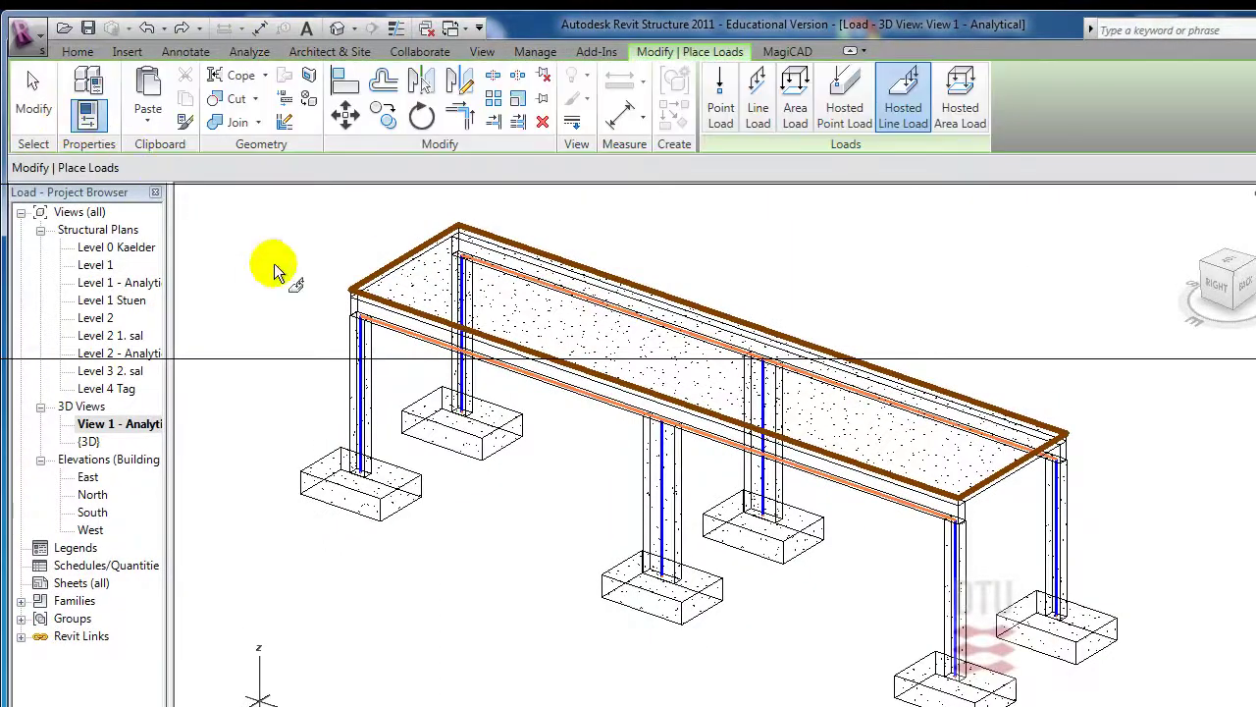
pyautogui.click(687, 437)
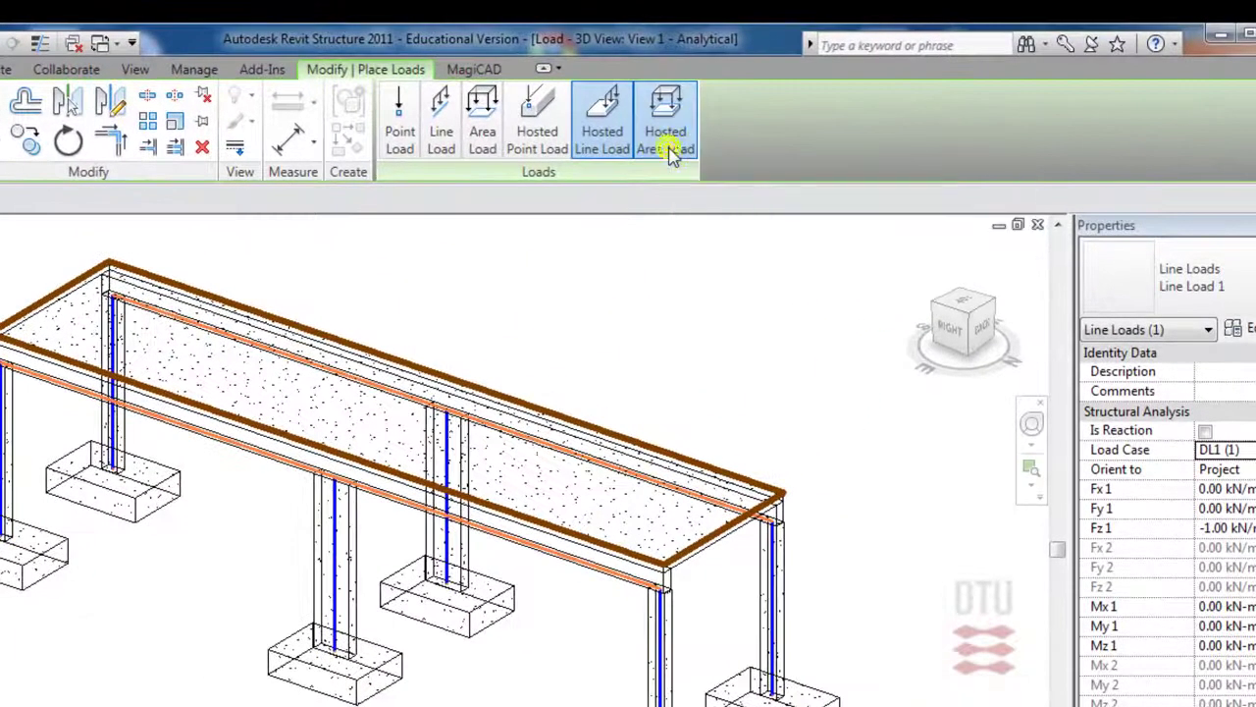
pyautogui.click(666, 145)
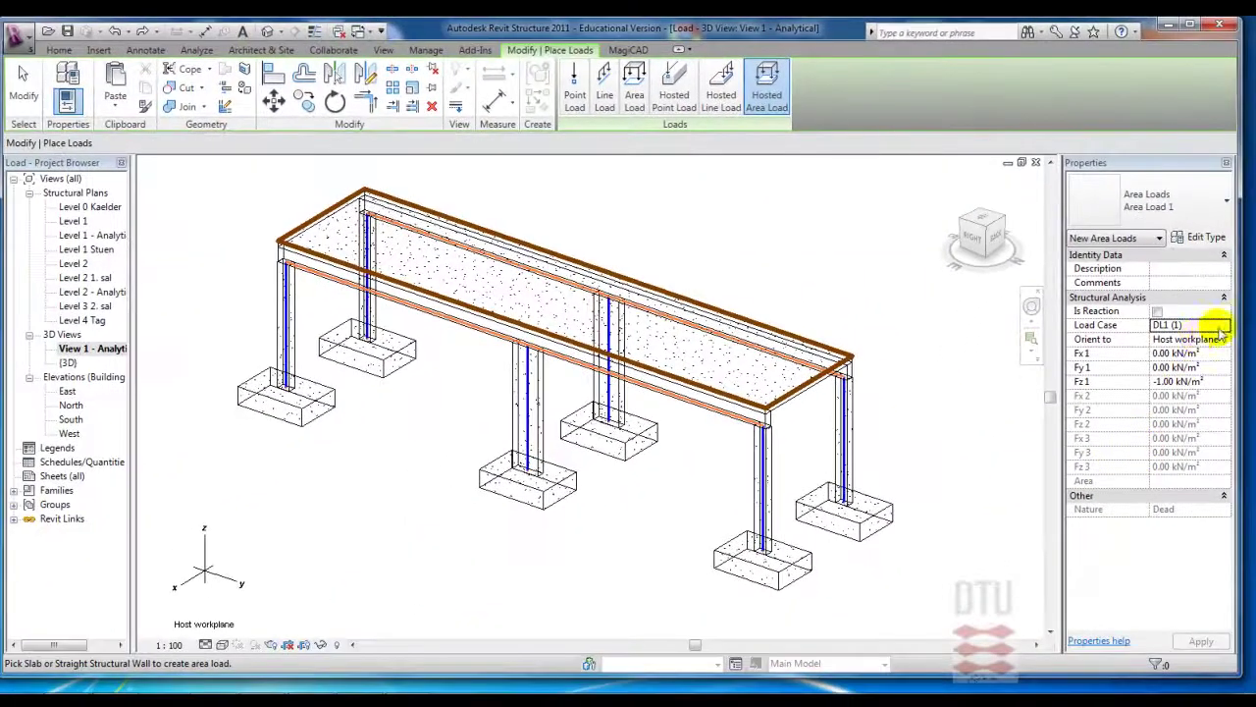
# Place a Tag-case area load with Fz 1 of -4 kN/m² on the roof slab
pyautogui.click(1221, 326)
pyautogui.moveTo(1225, 367); pyautogui.dragTo(1225, 379)
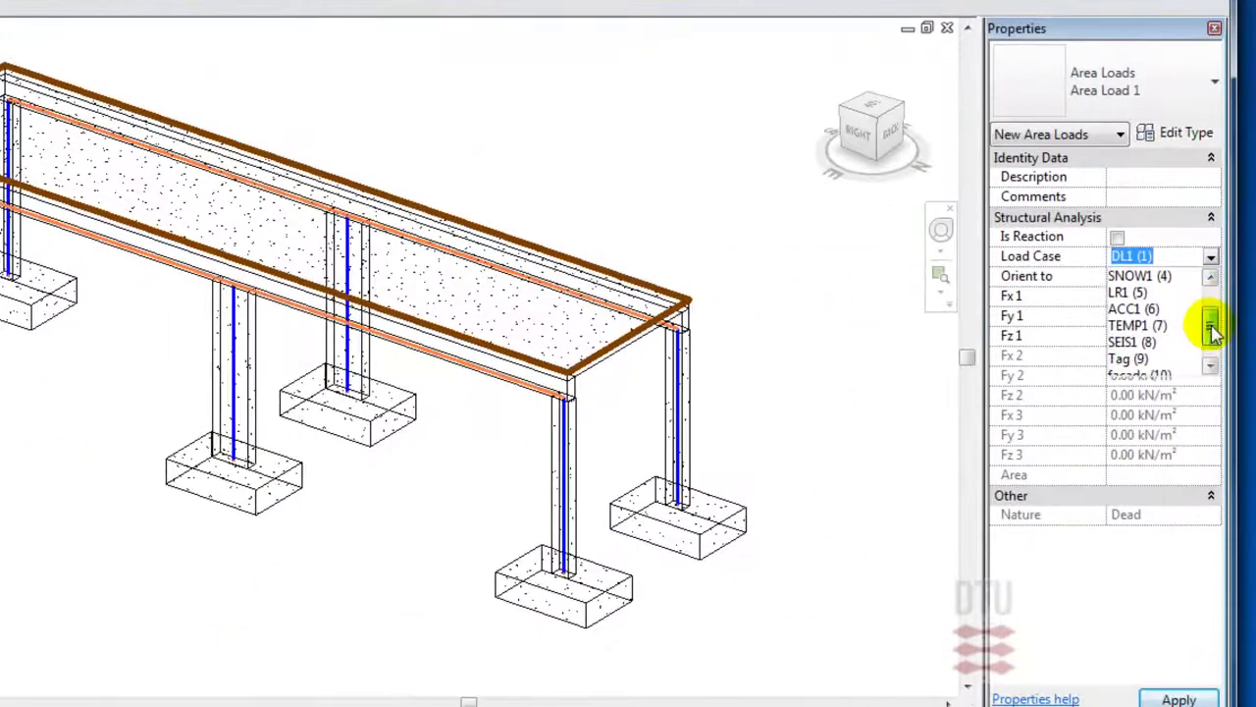
pyautogui.moveTo(1213, 332); pyautogui.dragTo(1213, 344)
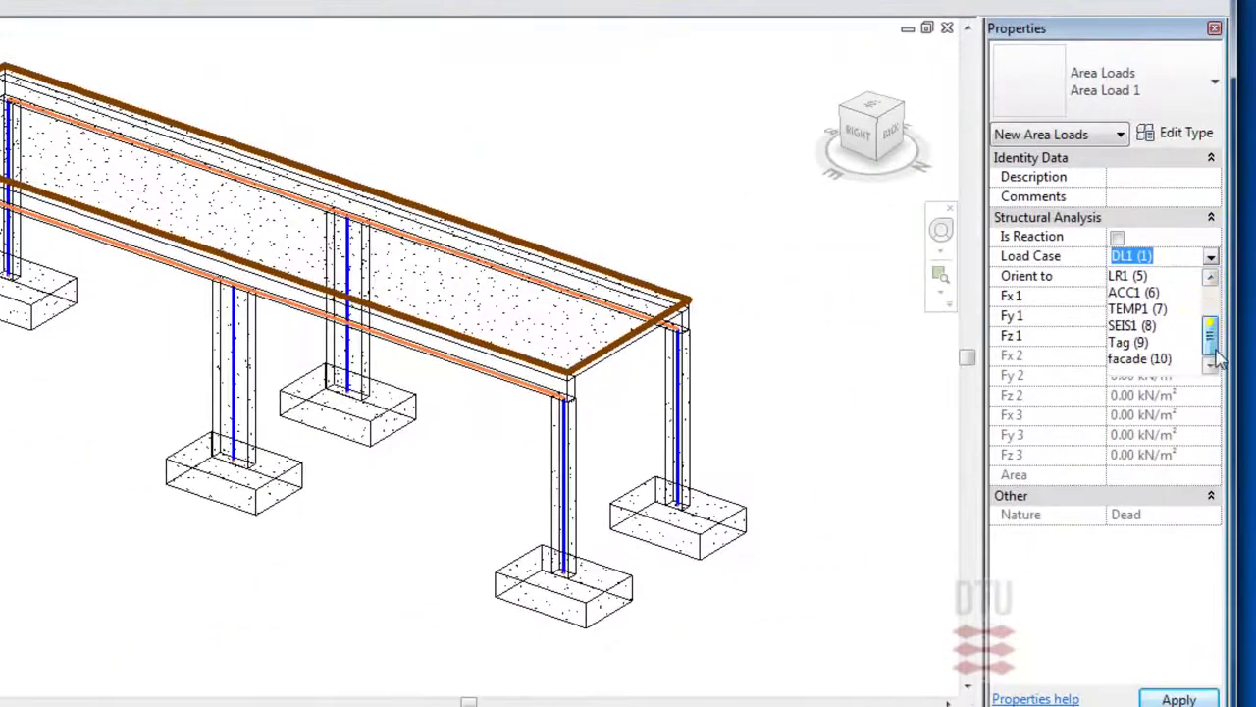
pyautogui.click(1125, 343)
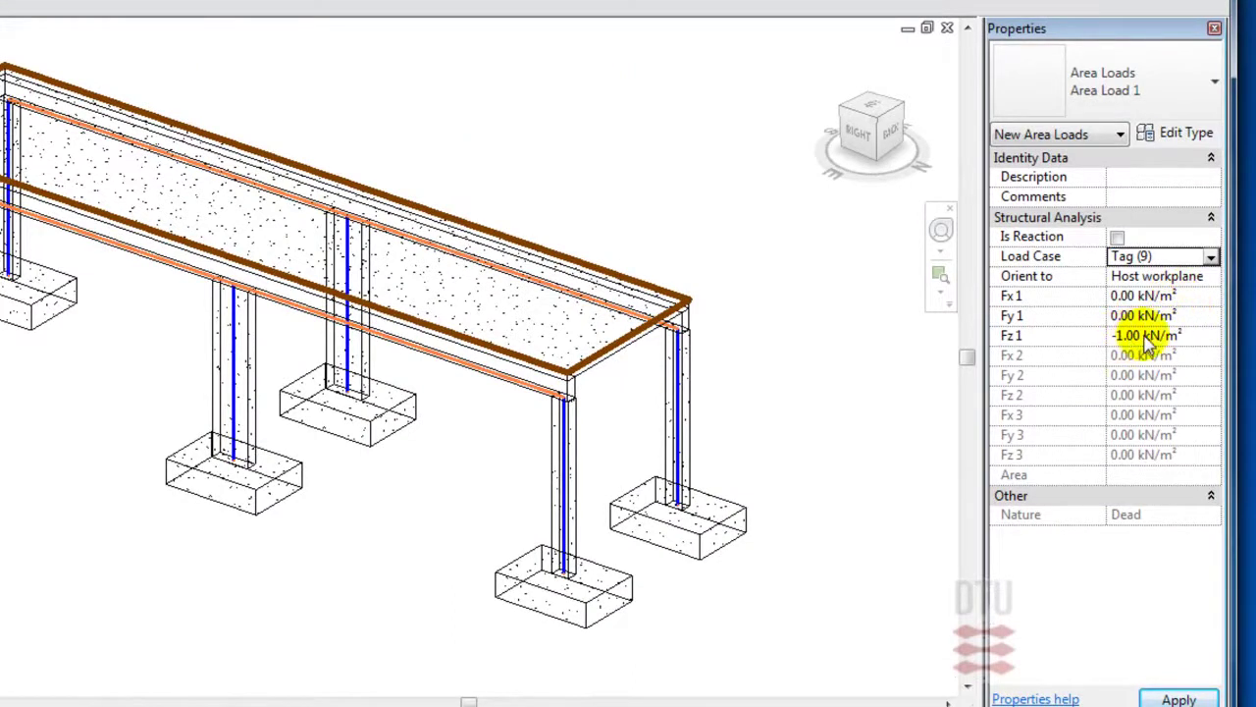
pyautogui.click(1144, 336)
pyautogui.write('4')
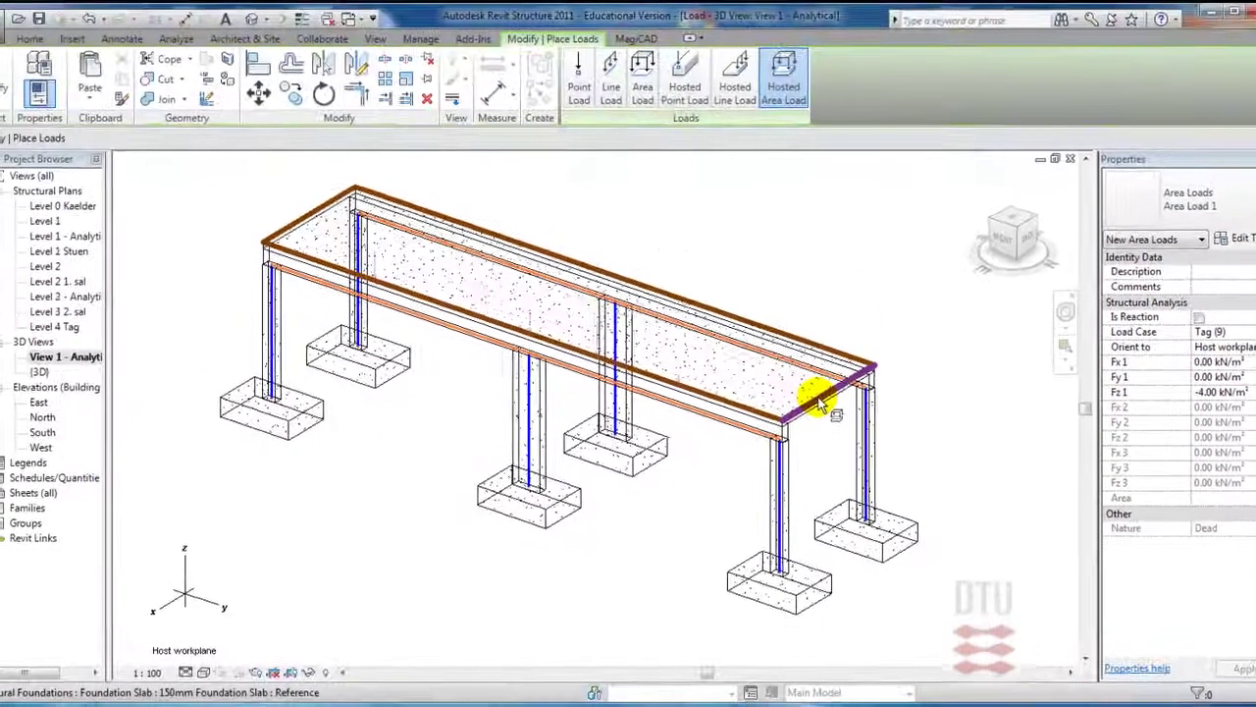
pyautogui.click(819, 397)
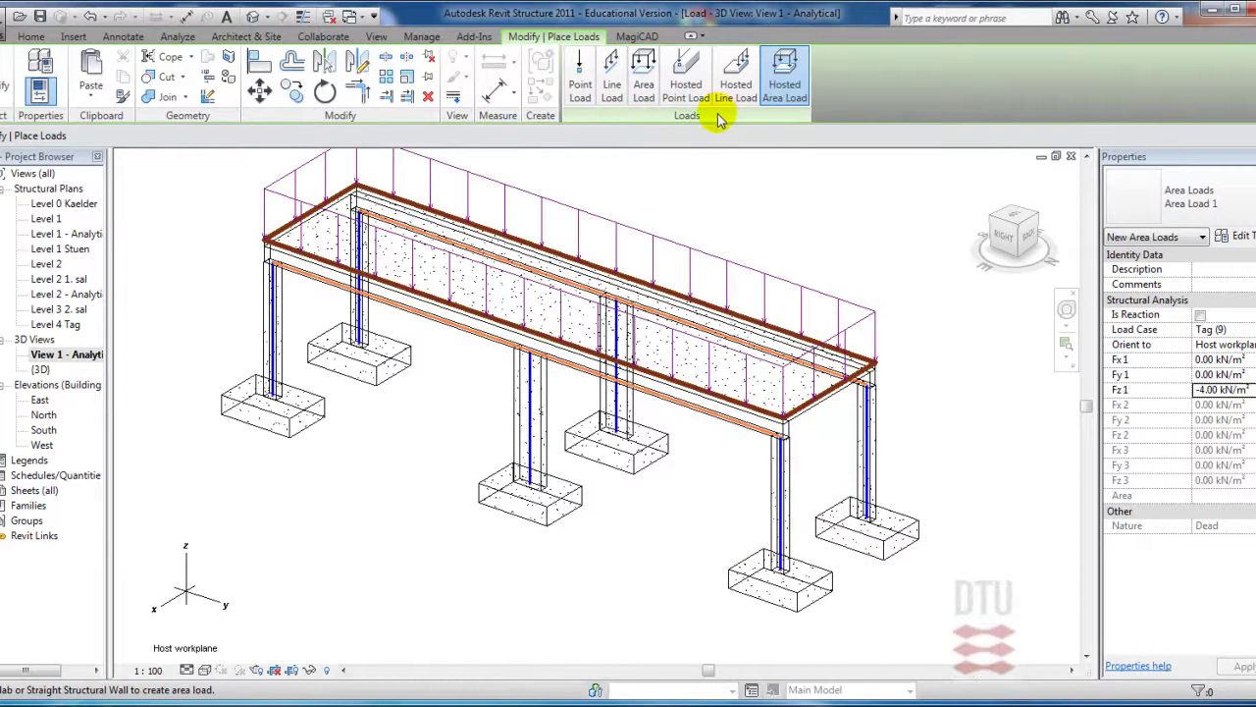
# Start a line load on Level 1 Stuen with Fz 1 -5 kN/m in the facade case
pyautogui.click(612, 96)
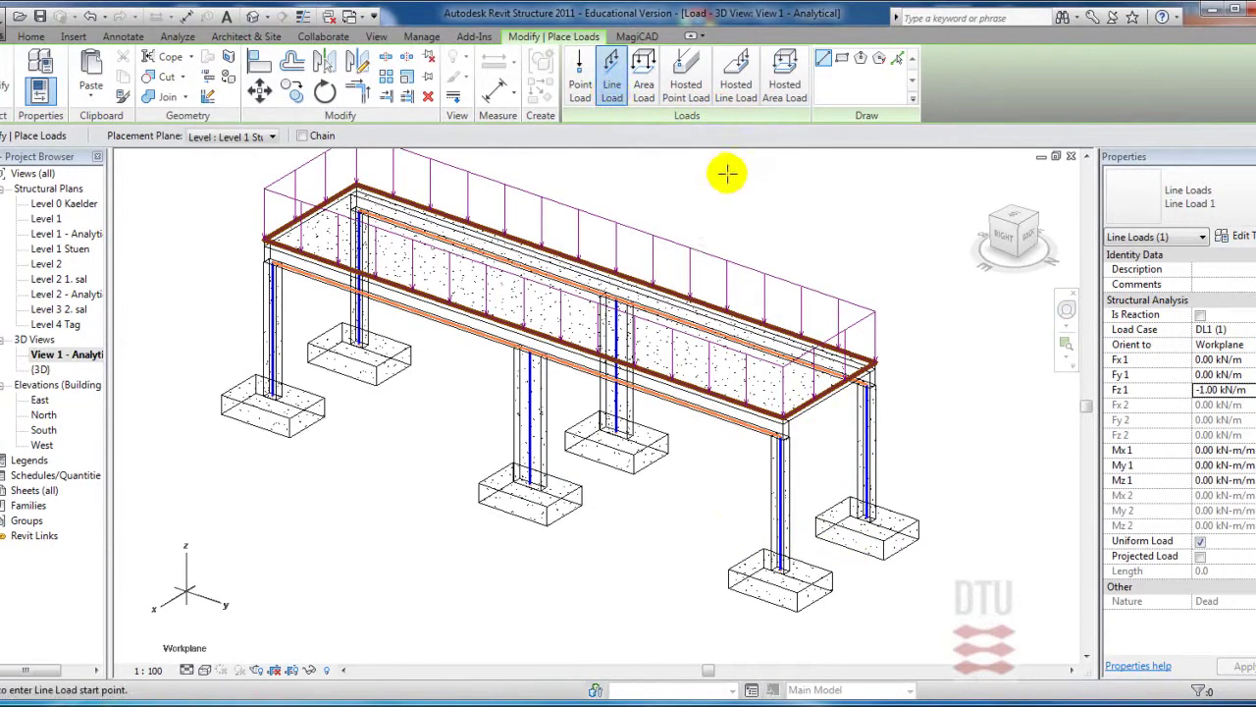
pyautogui.click(218, 138)
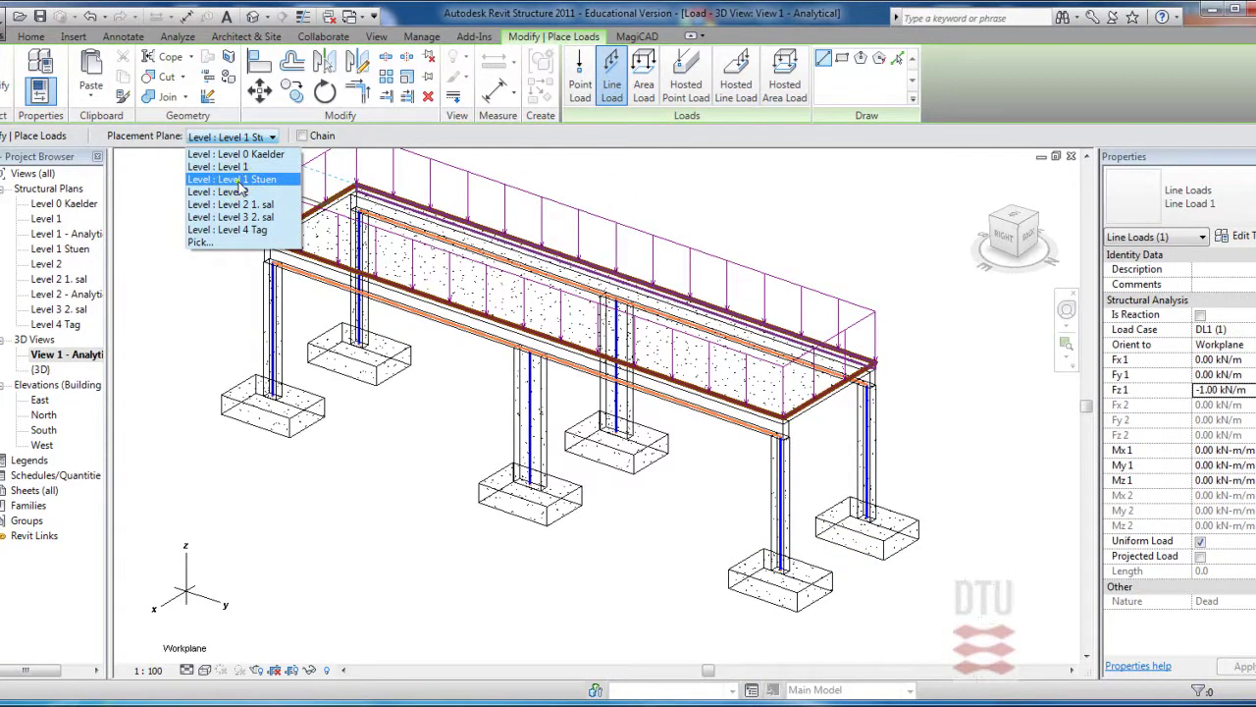
pyautogui.click(238, 180)
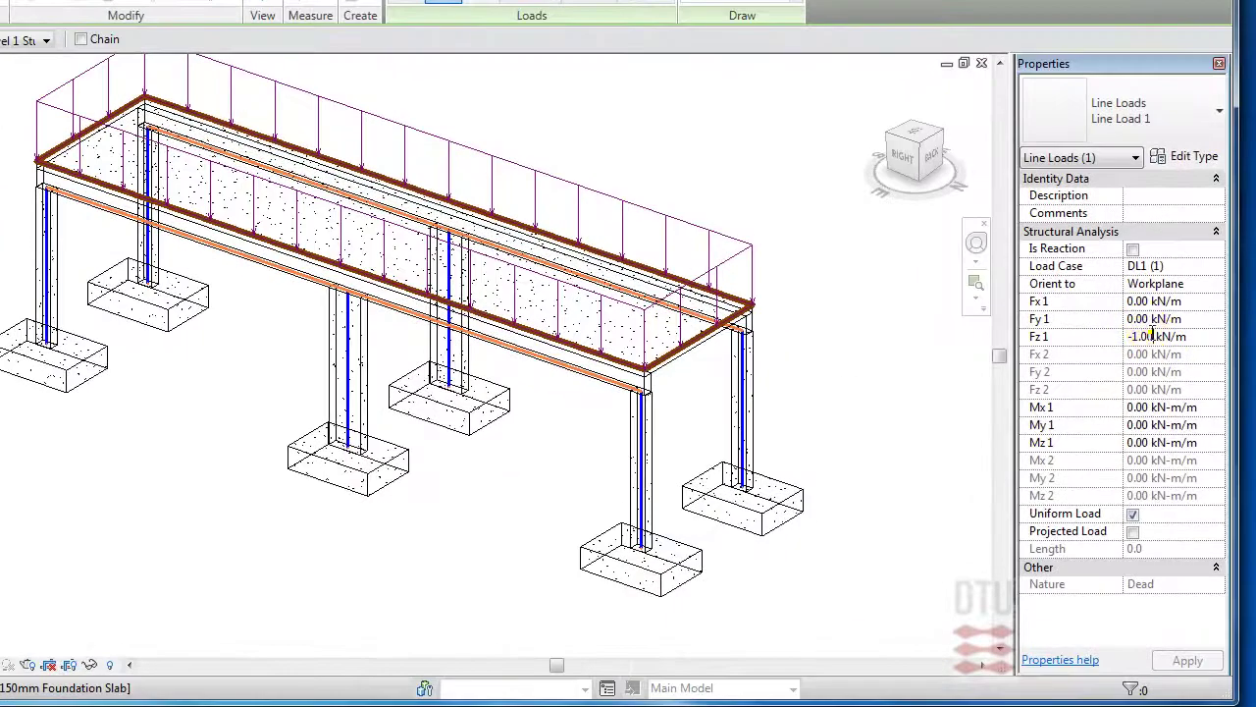
pyautogui.doubleClick(1139, 336)
pyautogui.write('5')
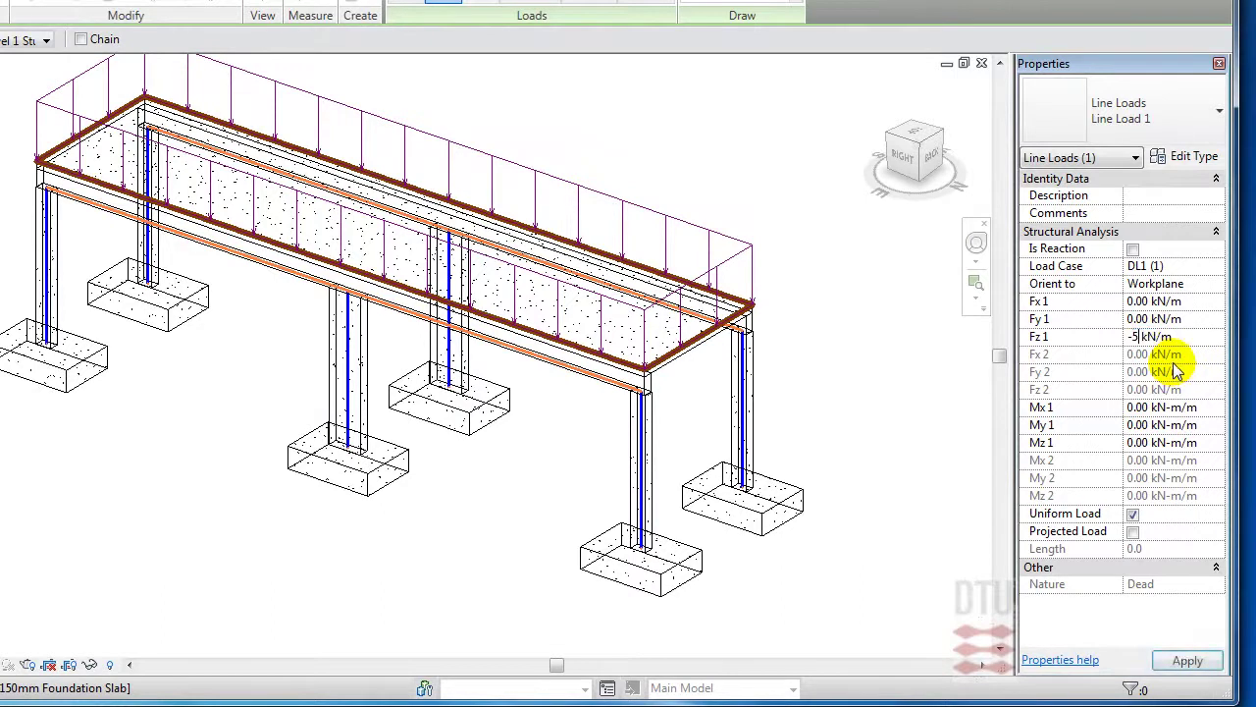
pyautogui.click(1200, 267)
pyautogui.click(1216, 267)
pyautogui.moveTo(1217, 306); pyautogui.dragTo(1217, 365)
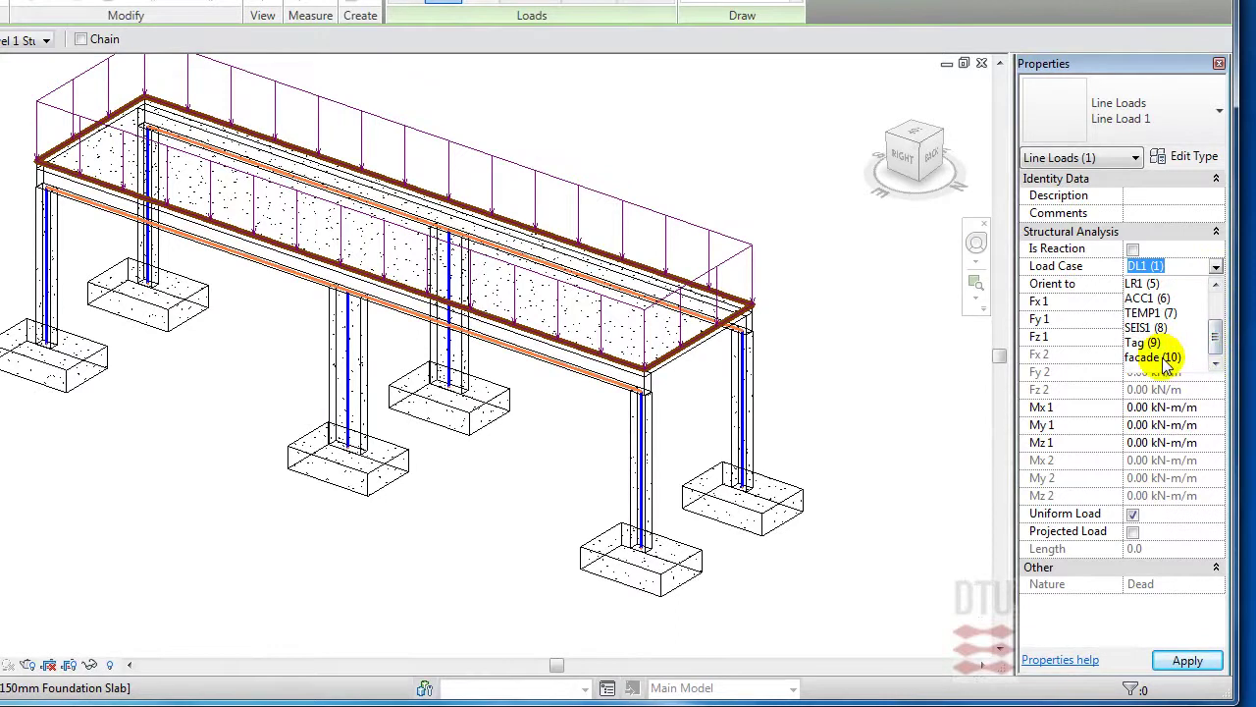
pyautogui.click(1166, 360)
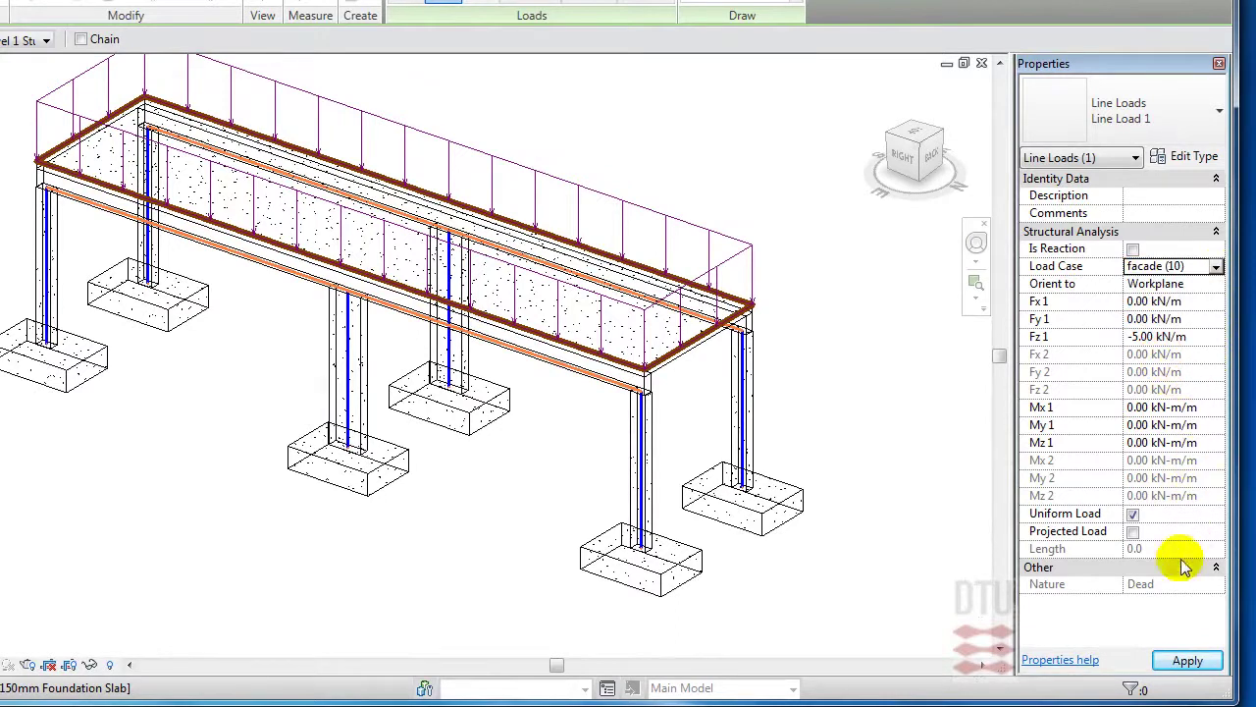
pyautogui.click(1178, 661)
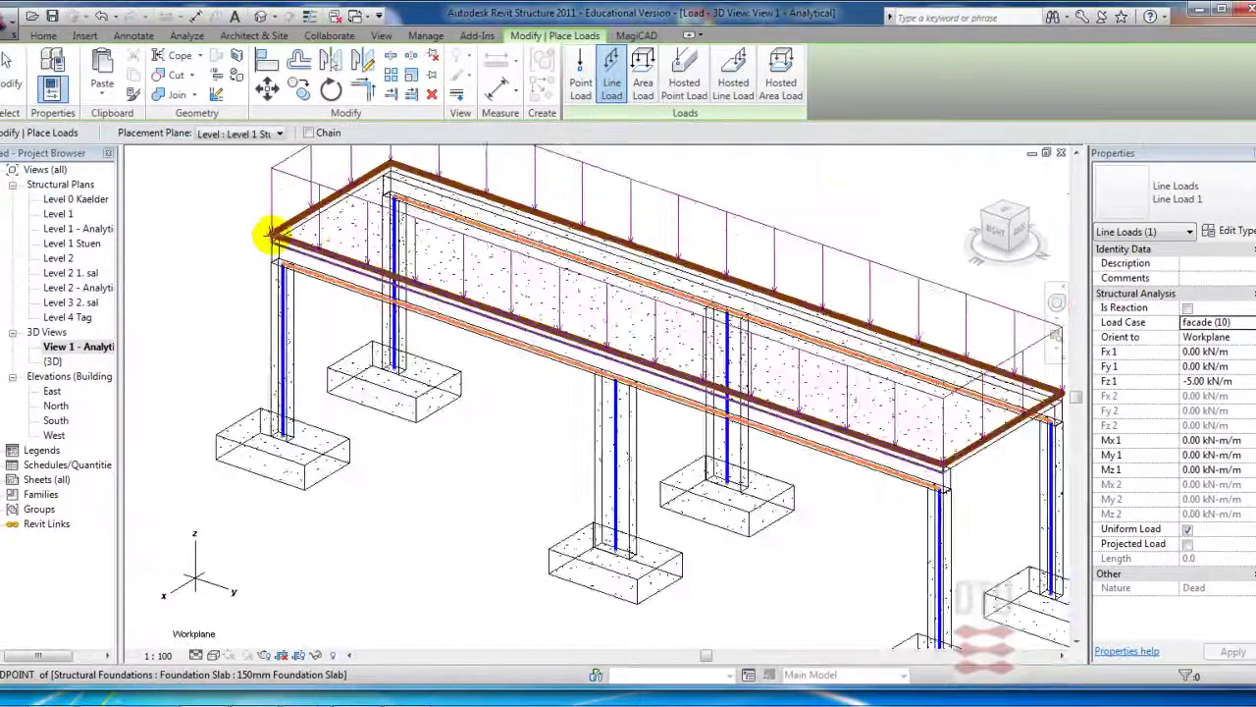
# Recentre the frame in the 3D view, keeping facade as the line load's case
pyautogui.scroll(4, 268, 232)
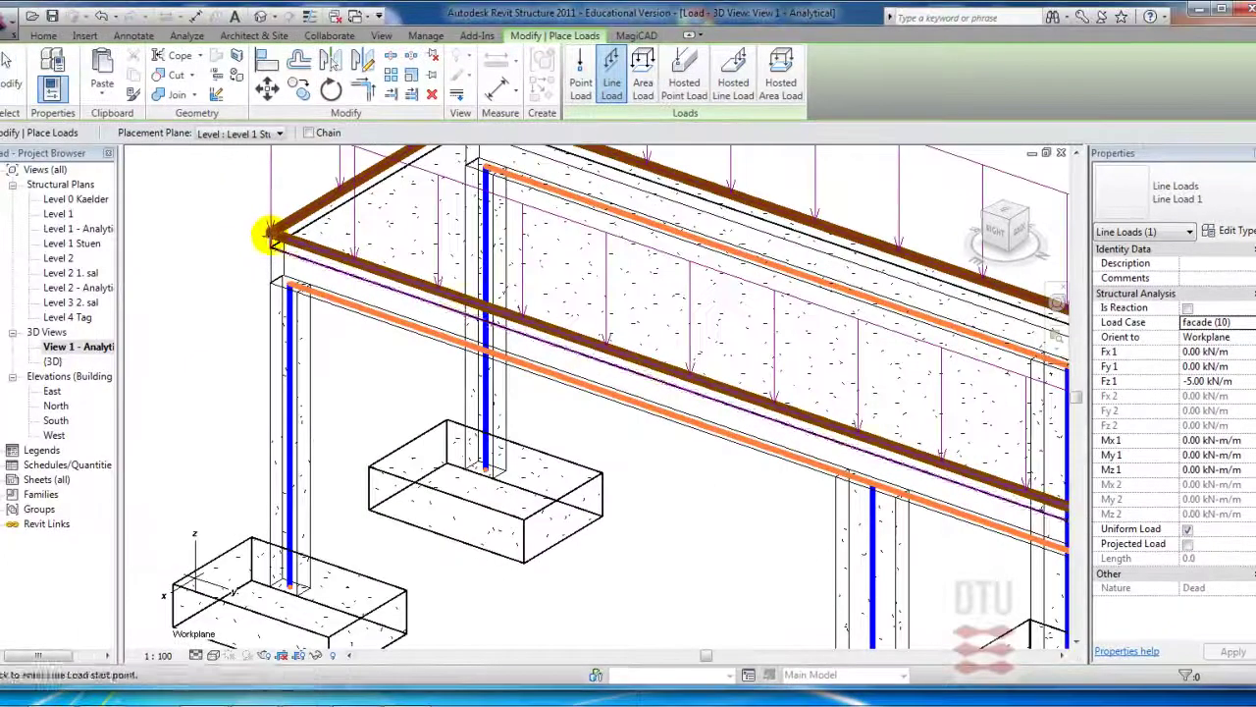
pyautogui.scroll(-5, 270, 245)
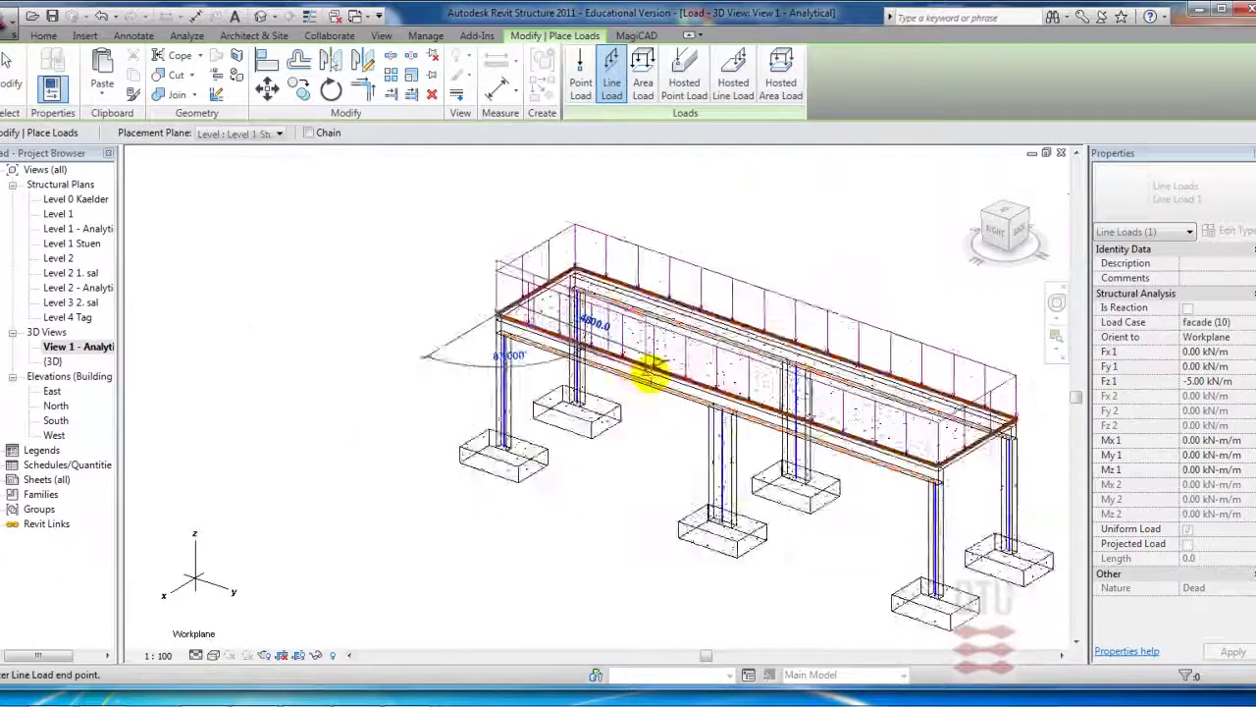
pyautogui.scroll(3, 832, 444)
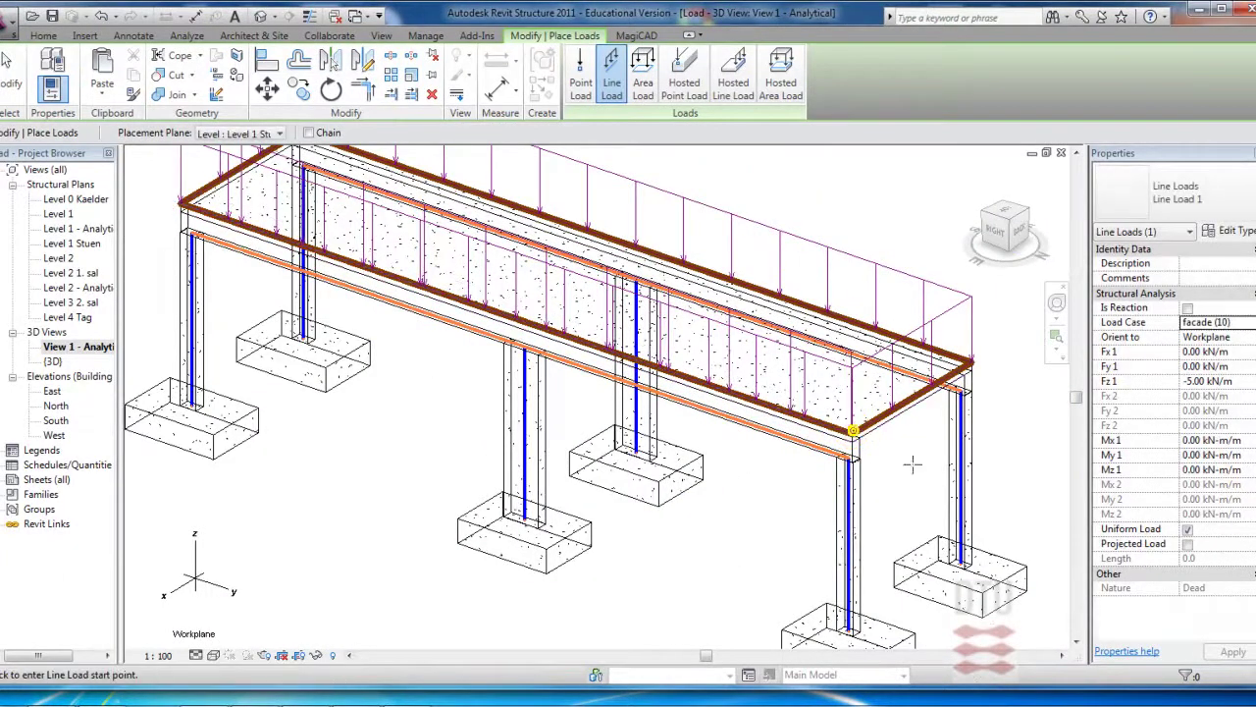
pyautogui.scroll(-3, 952, 490)
pyautogui.moveTo(952, 486); pyautogui.dragTo(822, 447, button='middle')
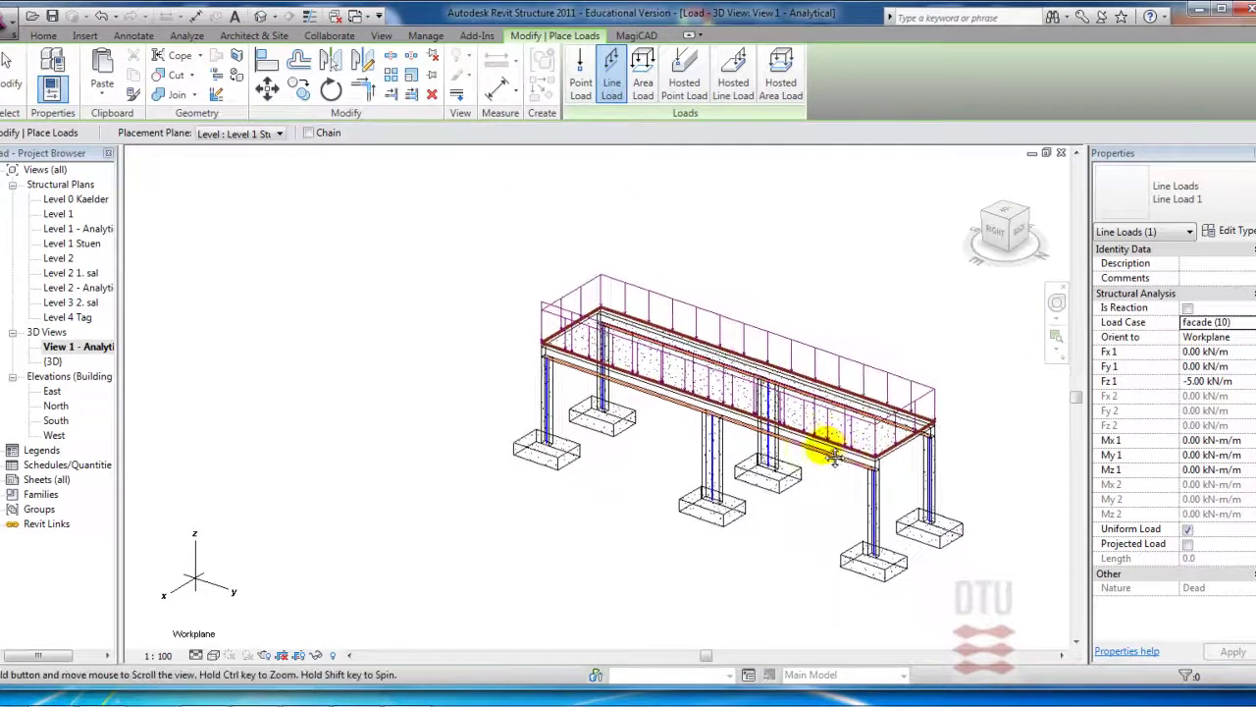
pyautogui.scroll(2, 823, 369)
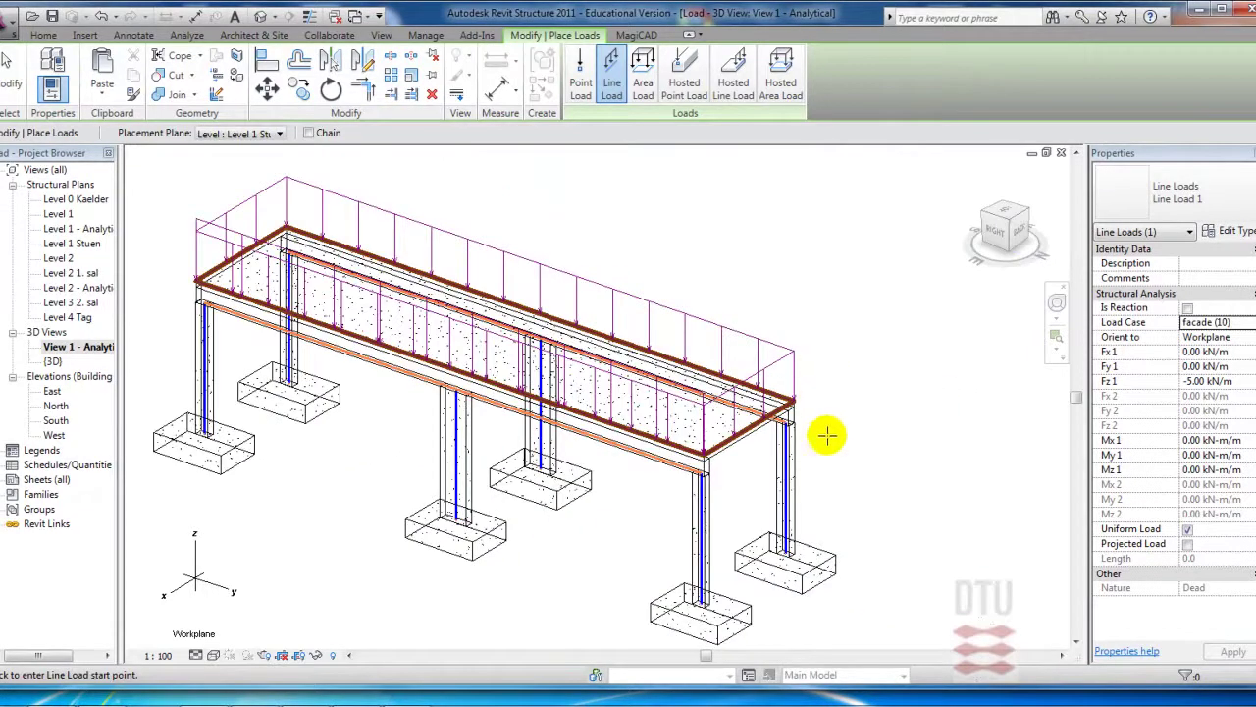
pyautogui.moveTo(906, 435); pyautogui.dragTo(900, 424, button='middle')
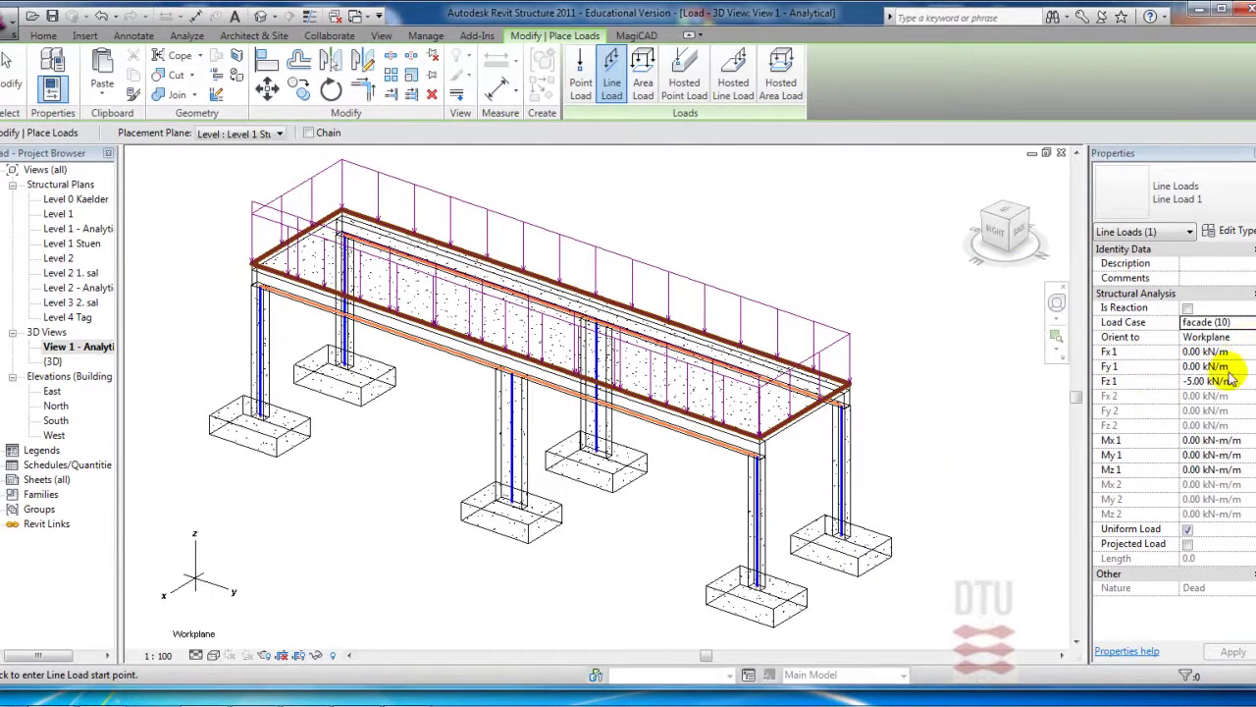
pyautogui.click(1251, 331)
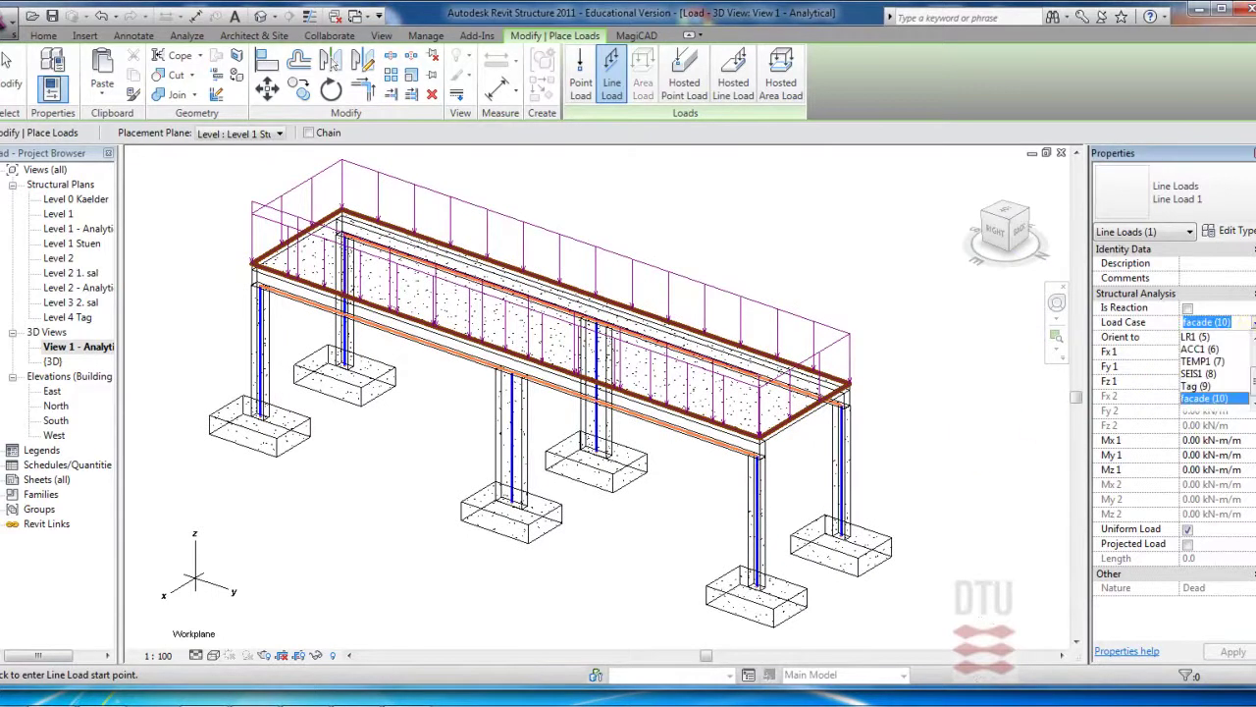
pyautogui.click(1207, 402)
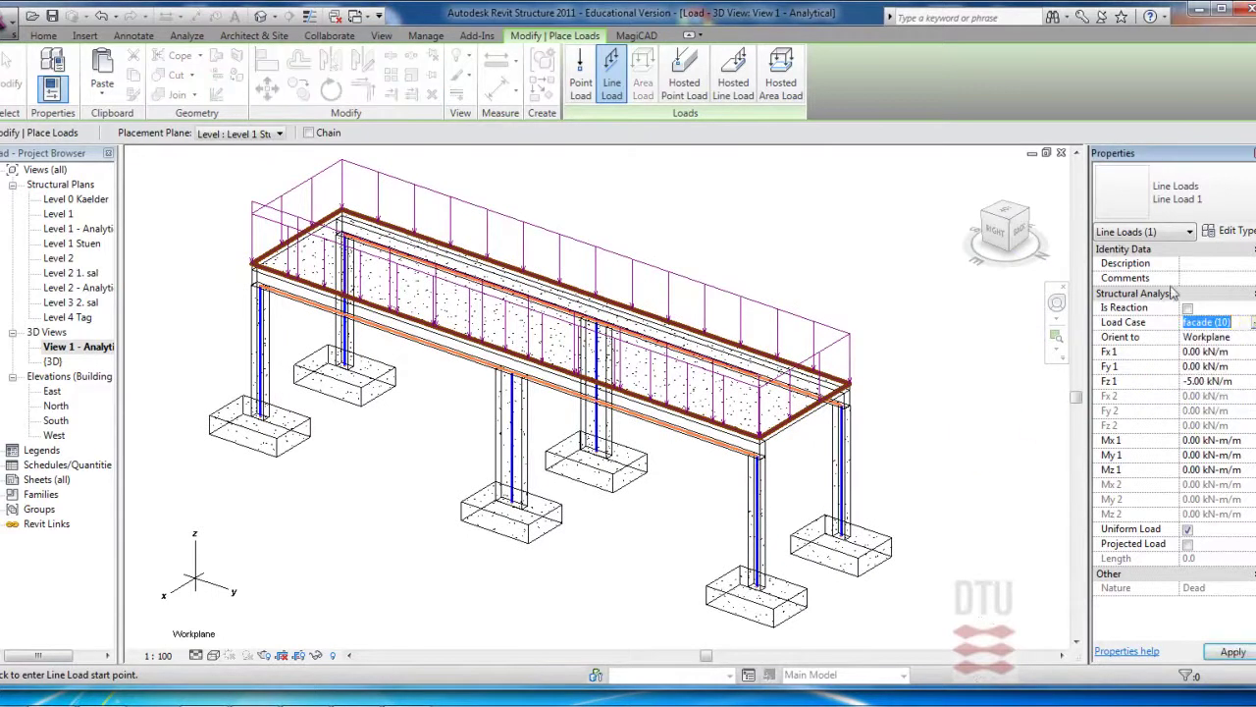
# Set a beam-hosted line load to WIND1 (3) with Fz 1 0 and Fx 1 -5 kN/m
pyautogui.click(733, 86)
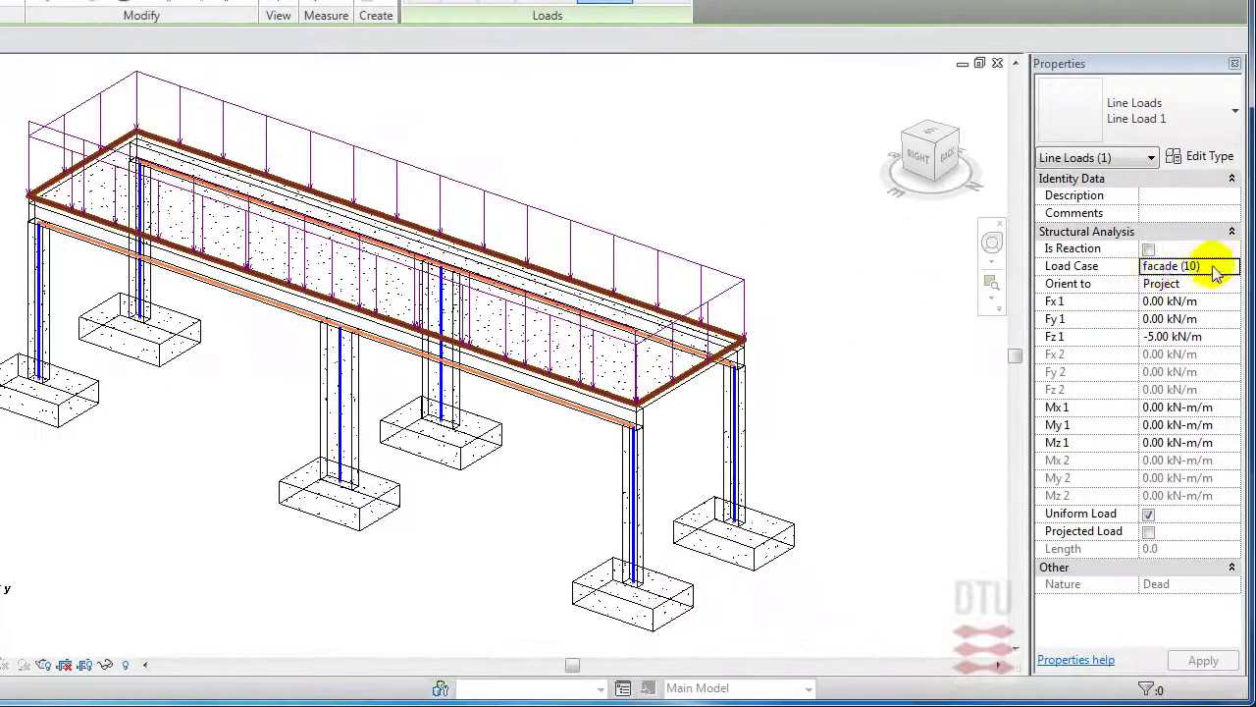
pyautogui.click(1231, 266)
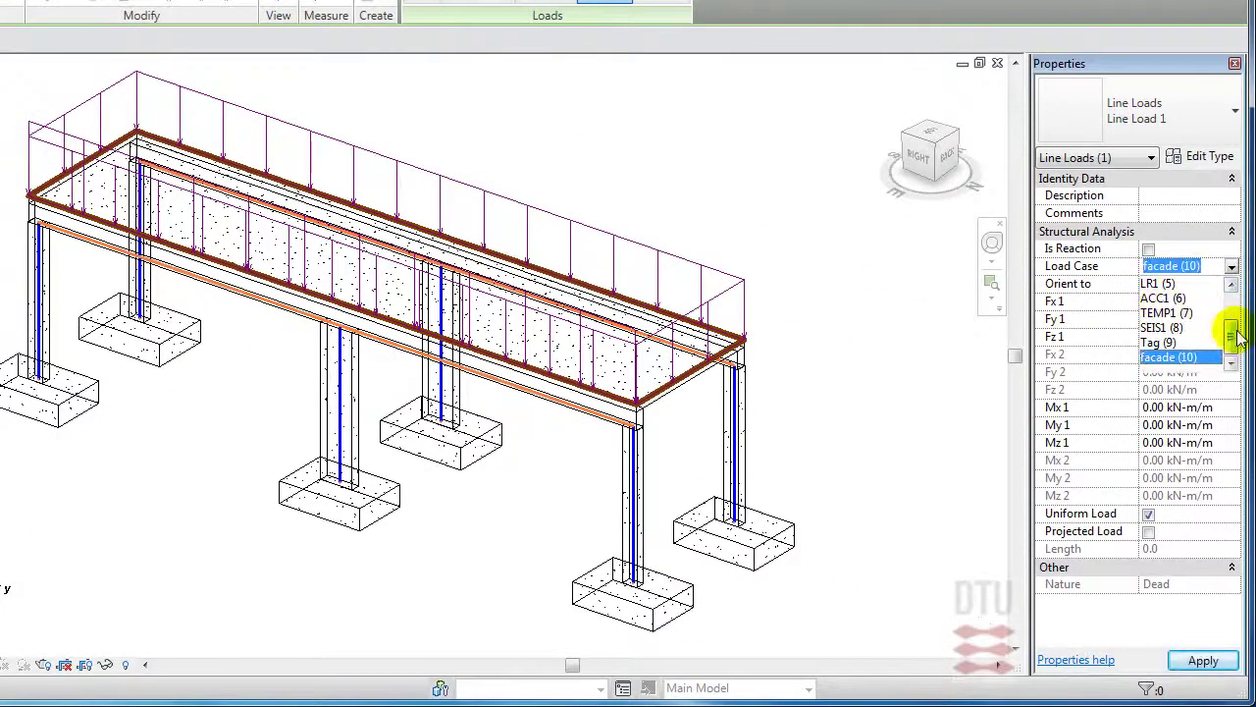
pyautogui.moveTo(1234, 339); pyautogui.dragTo(1234, 312)
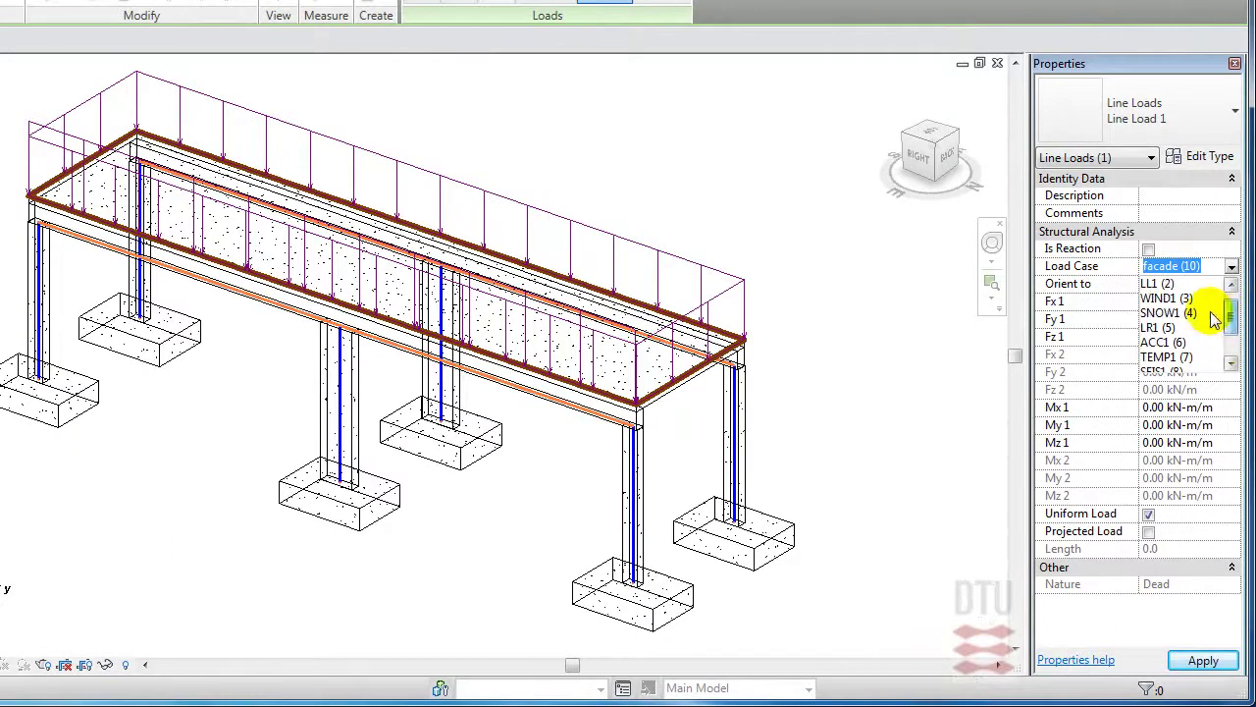
pyautogui.click(1176, 300)
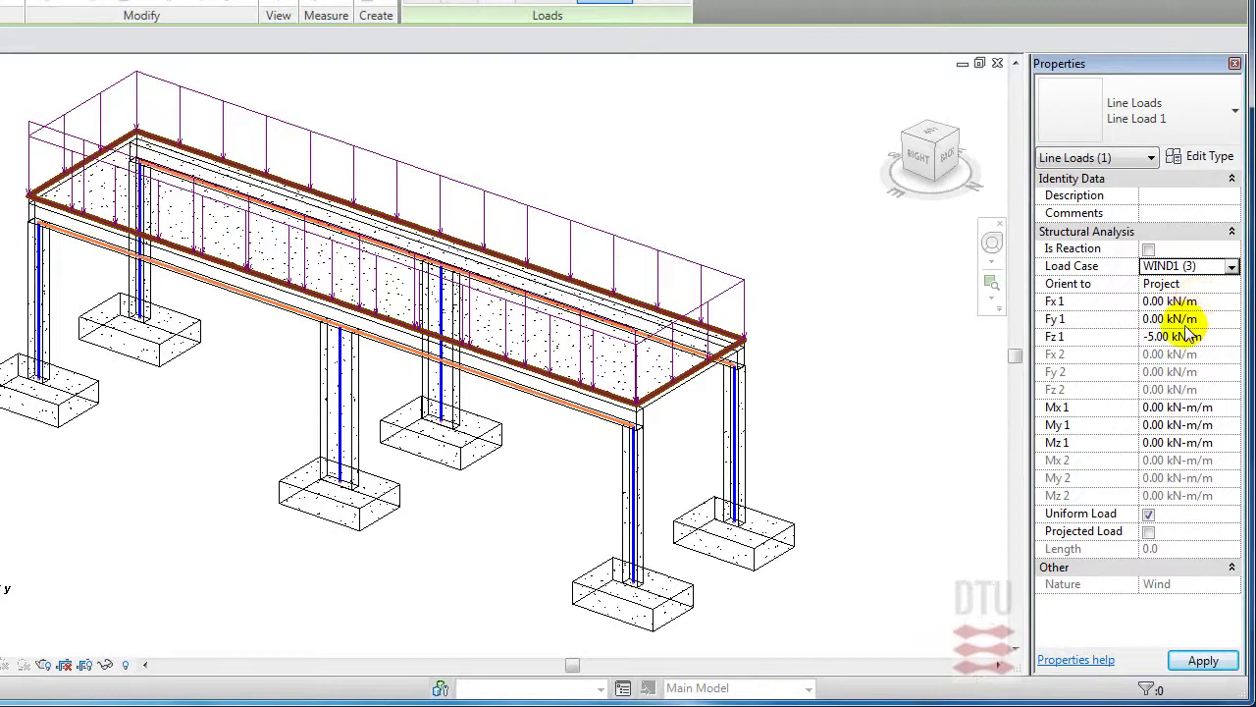
pyautogui.click(1174, 337)
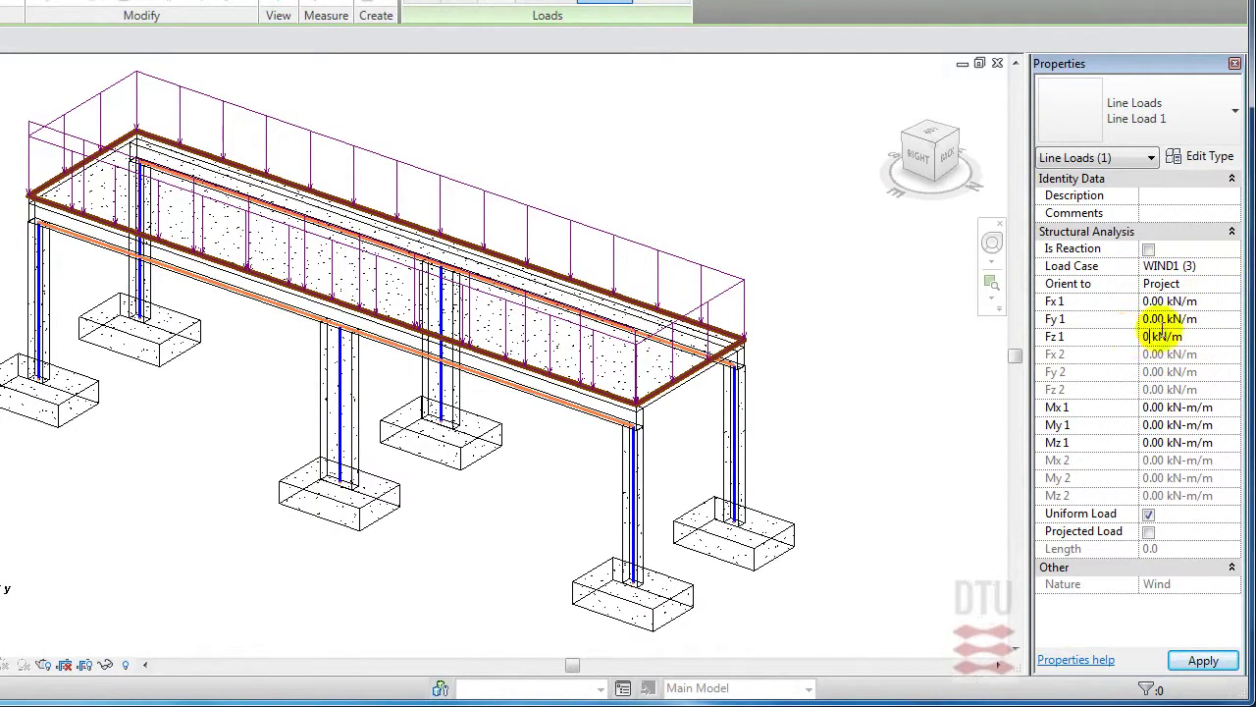
pyautogui.click(1166, 305)
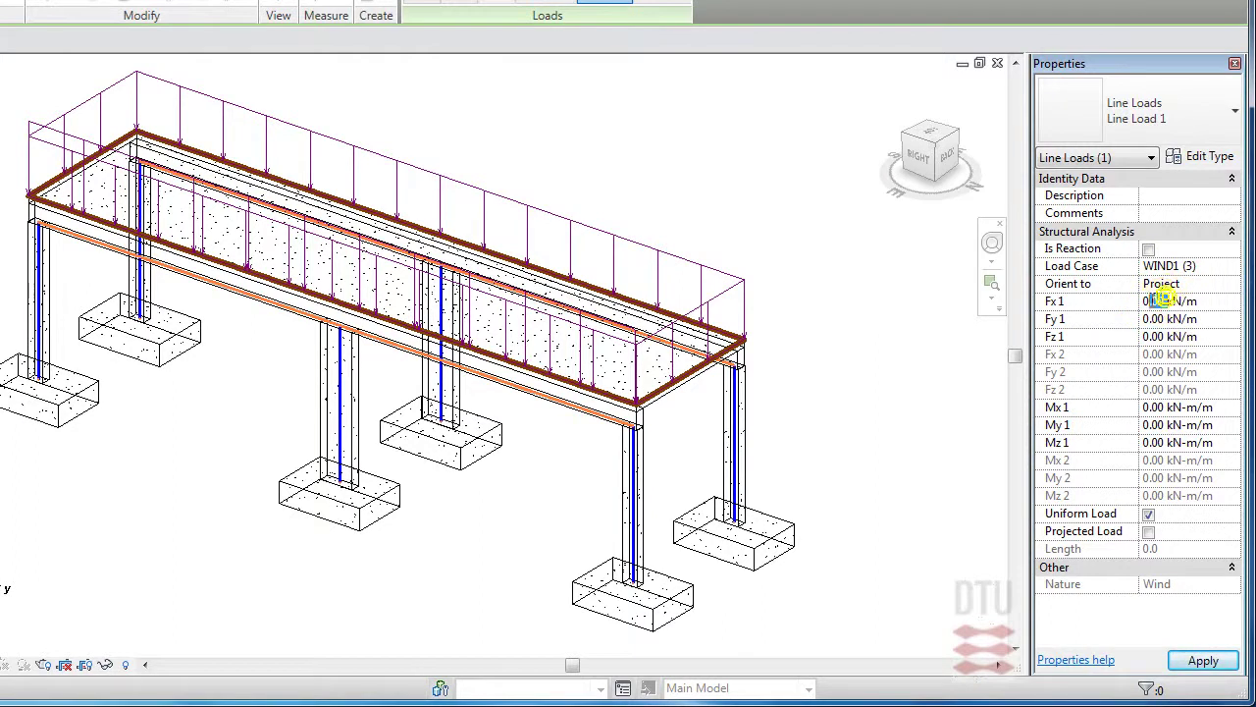
pyautogui.moveTo(1164, 300); pyautogui.dragTo(1139, 300)
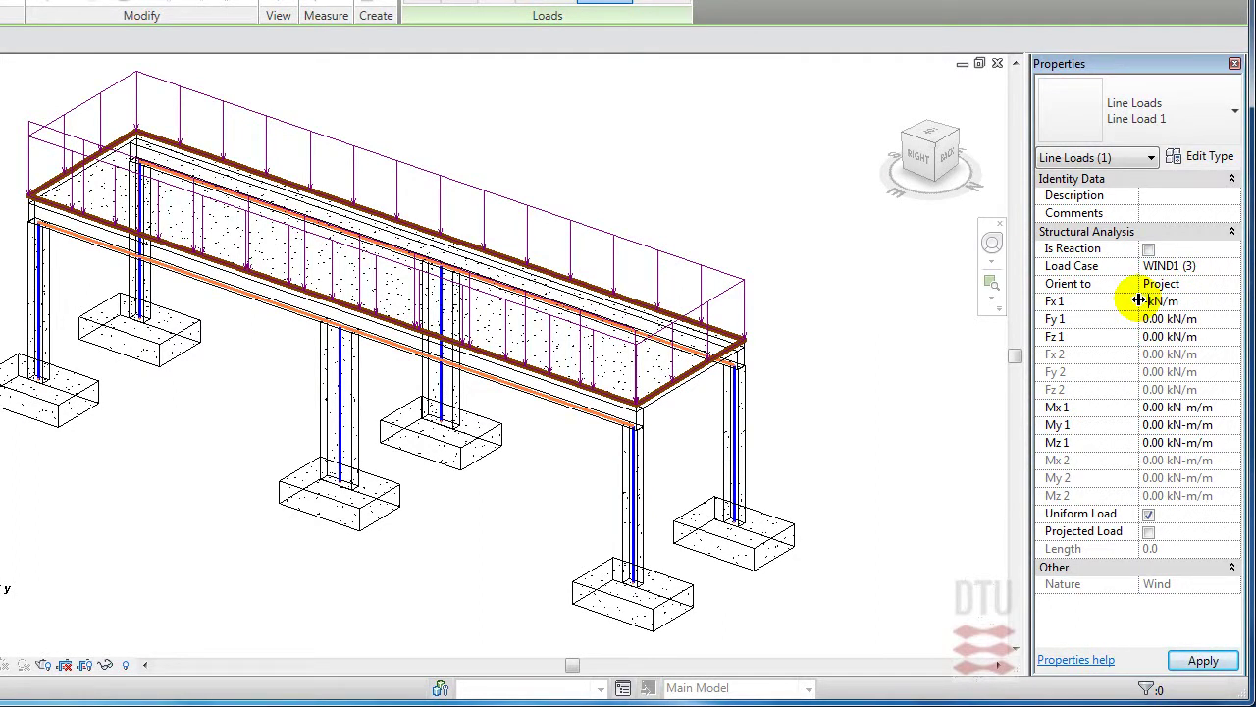
pyautogui.write('-5')
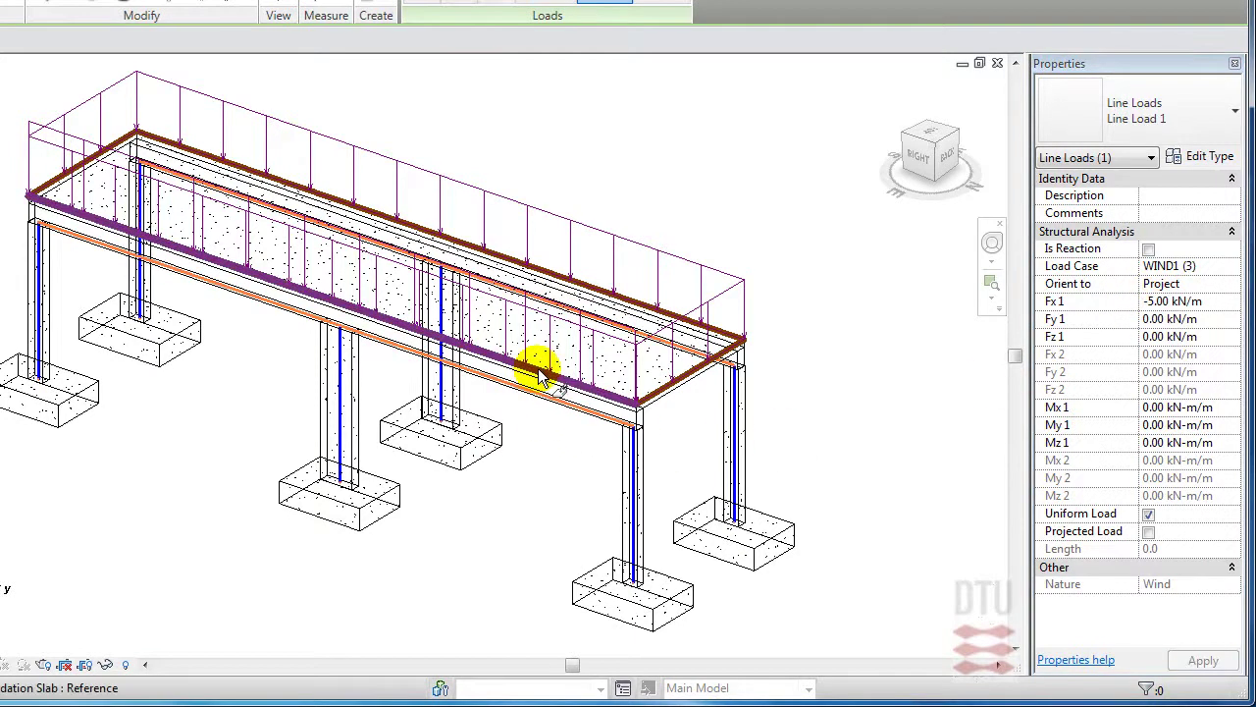
# Host the WIND1 line load (Fx 1 -5.00 kN/m) on the roof's front edge beam
pyautogui.click(539, 376)
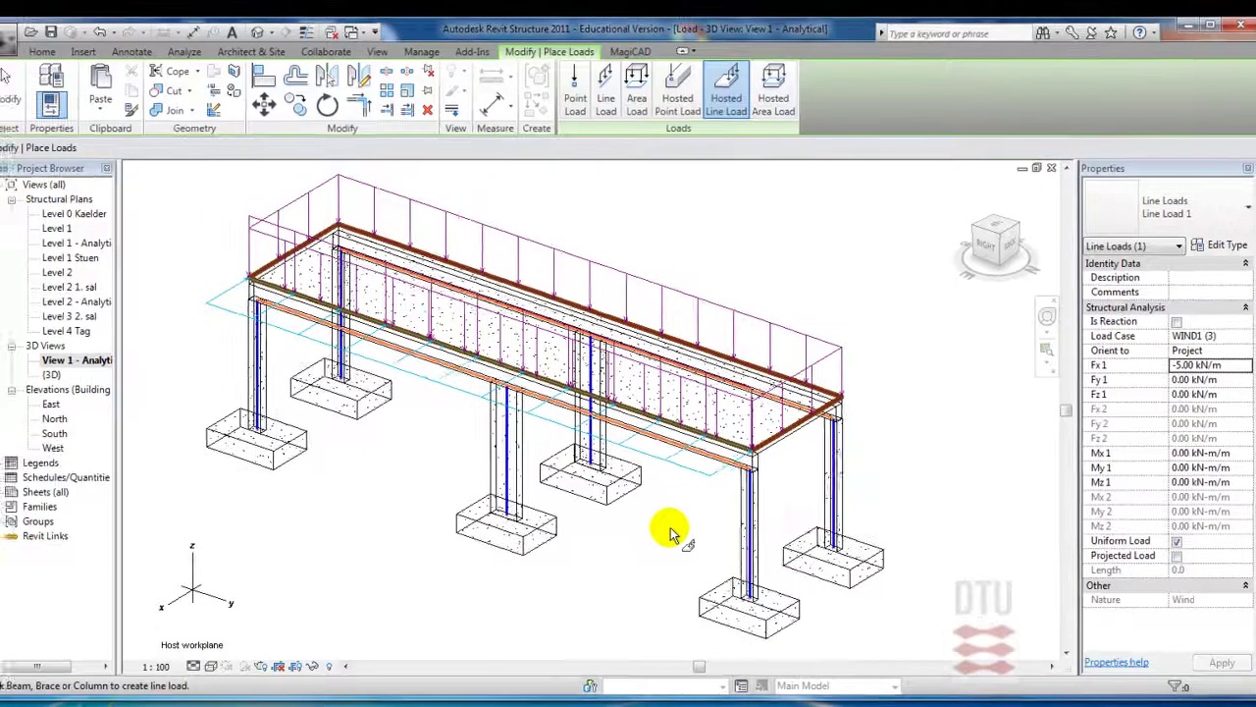